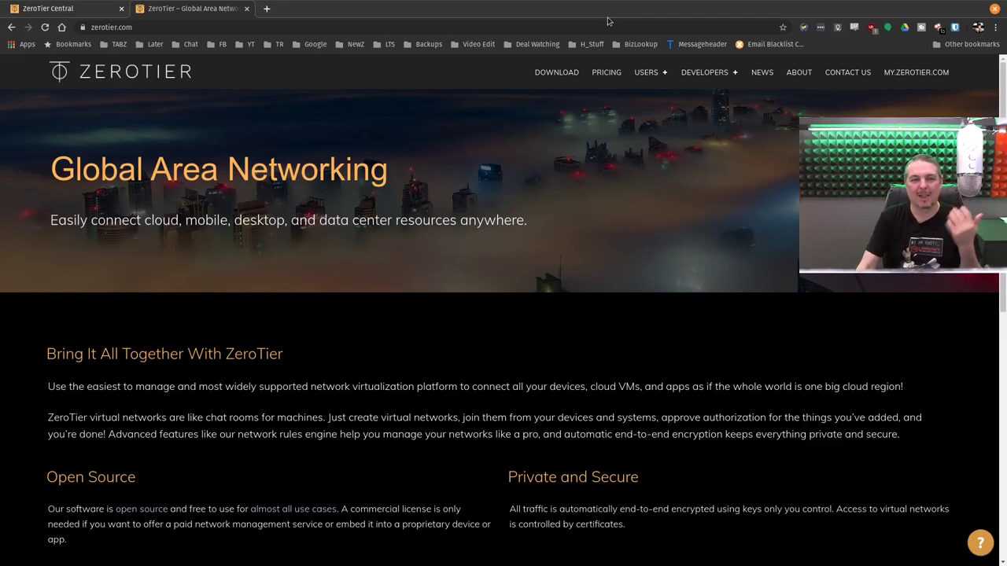
Restore the Chrome window from maximized and shift it slightly to the right
double_click(621, 7)
left_click_drag(464, 24, 483, 24)
Review the YouTube Testing Network's settings and members, with Home Computer online, then minimize Chrome
left_click(202, 14)
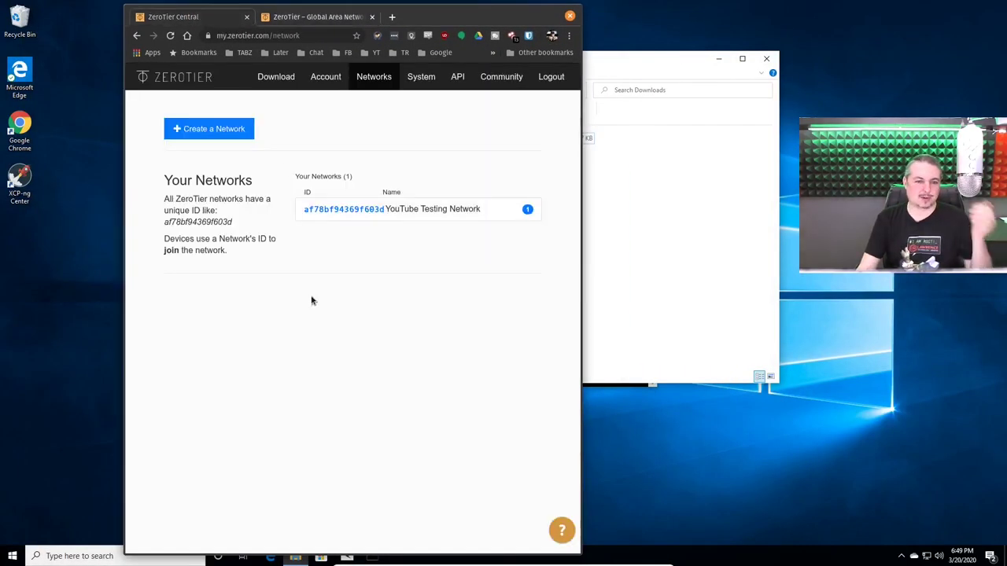
left_click(349, 213)
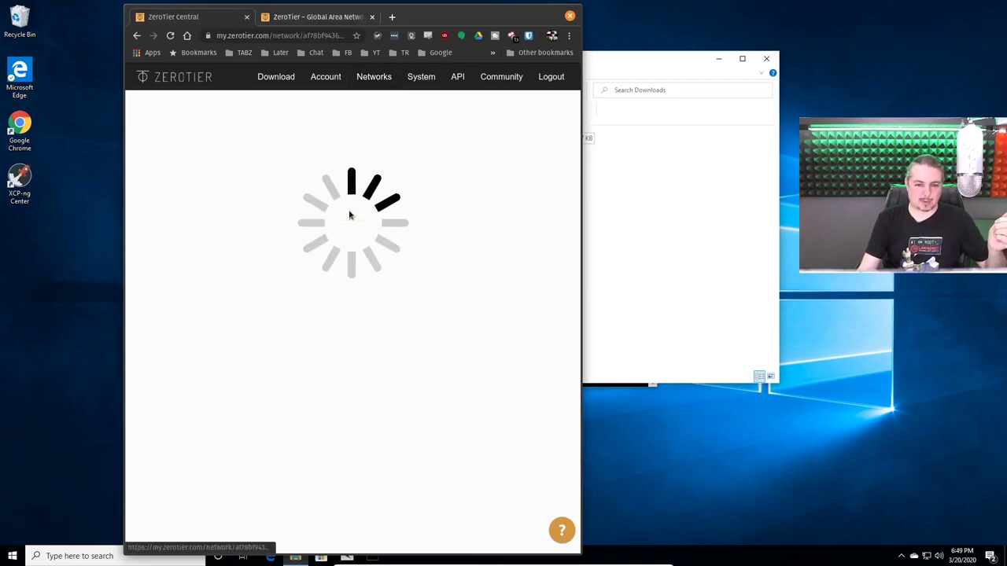
scroll(354, 262, "down", 4)
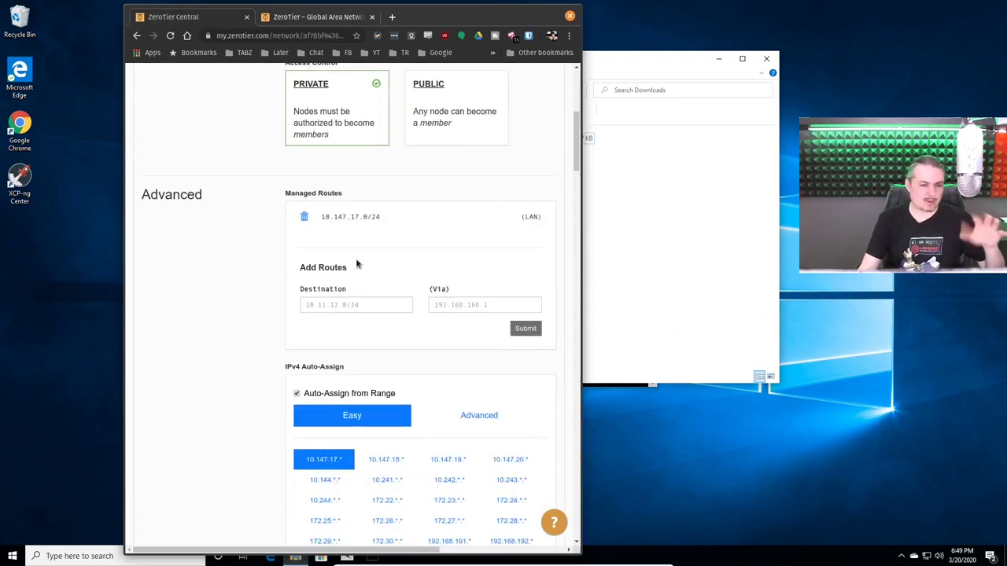
scroll(355, 258, "up", 2)
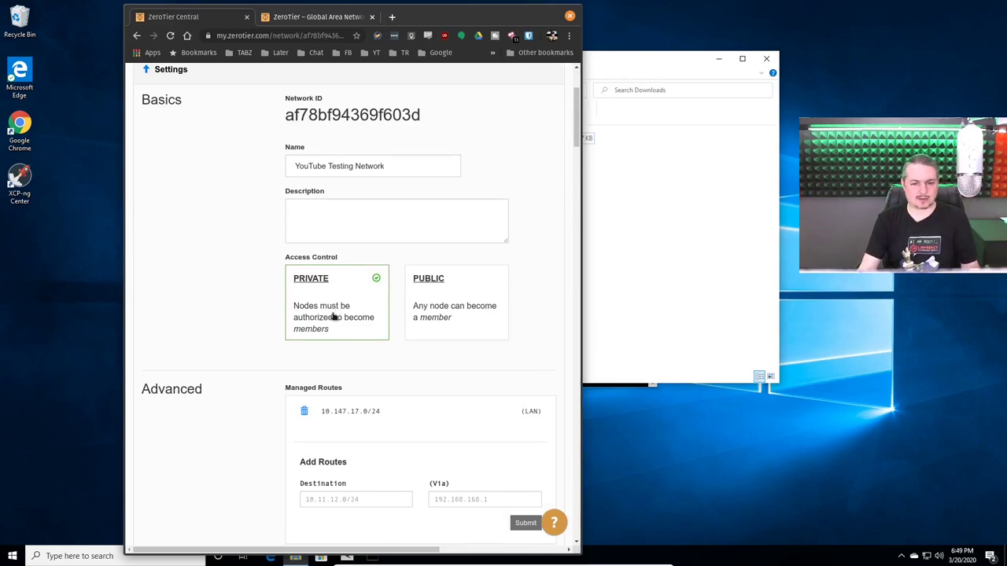
scroll(333, 319, "down", 2)
scroll(332, 317, "down", 3)
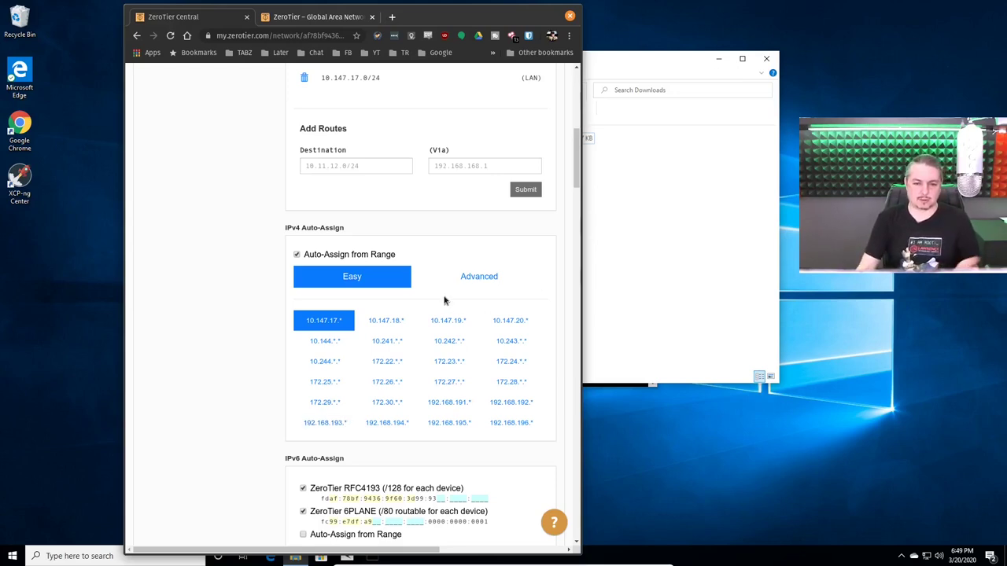
scroll(416, 442, "down", 2)
scroll(416, 442, "down", 3)
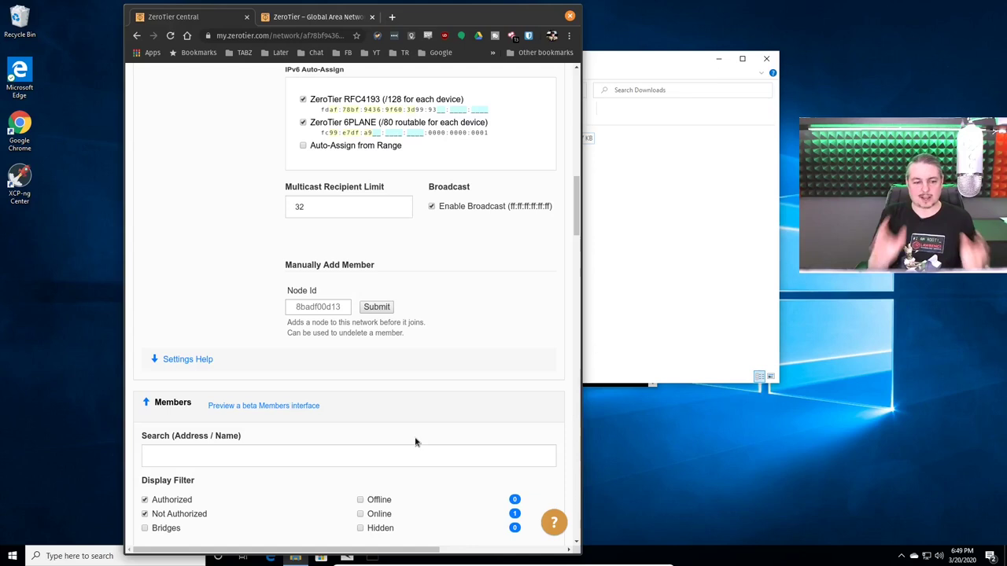
scroll(425, 341, "down", 6)
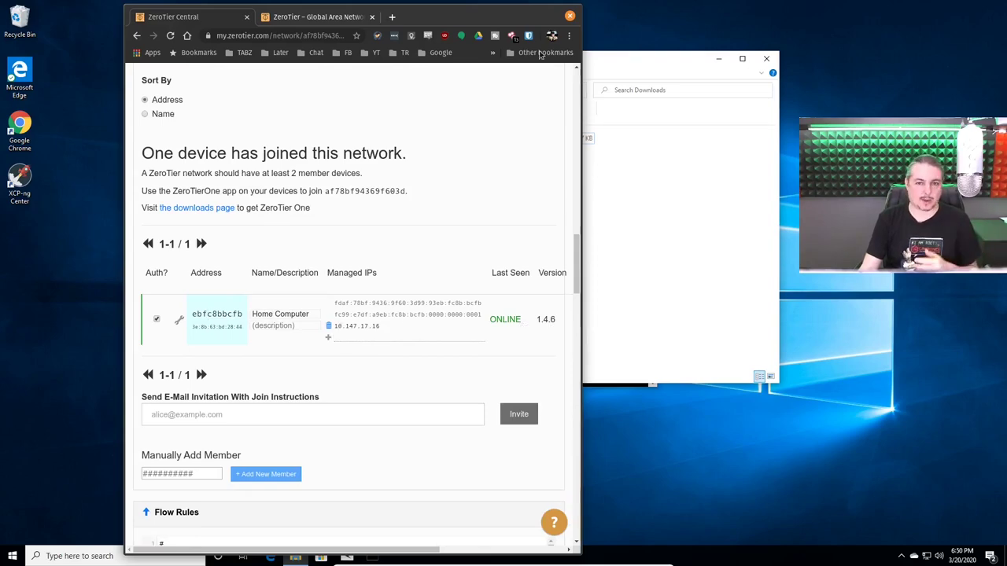
left_click(531, 15)
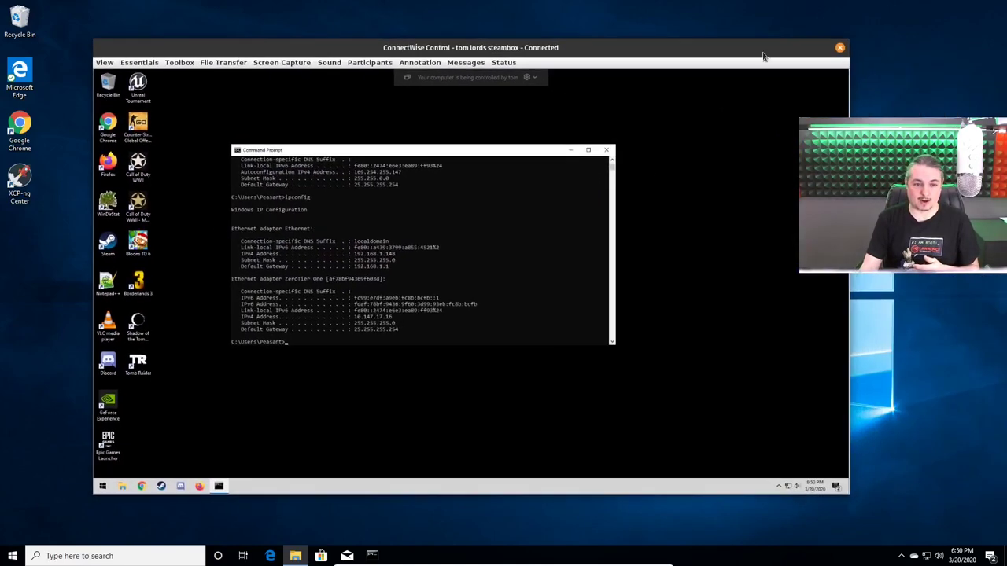
Maximize the remote session and mark the ZeroTier address 10.147.17.16 in Command Prompt
double_click(390, 47)
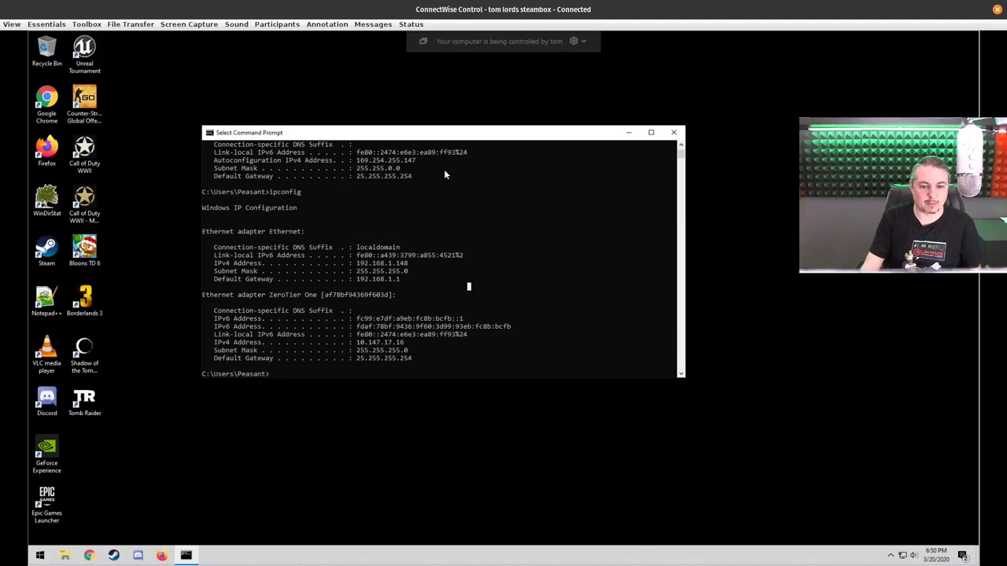
left_click(355, 343)
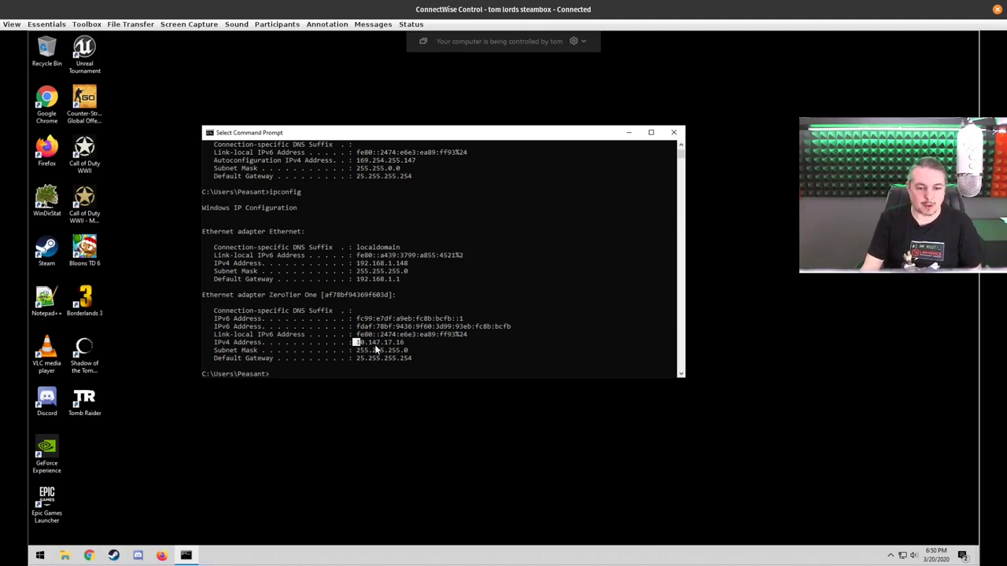
left_click_drag(376, 349, 408, 346)
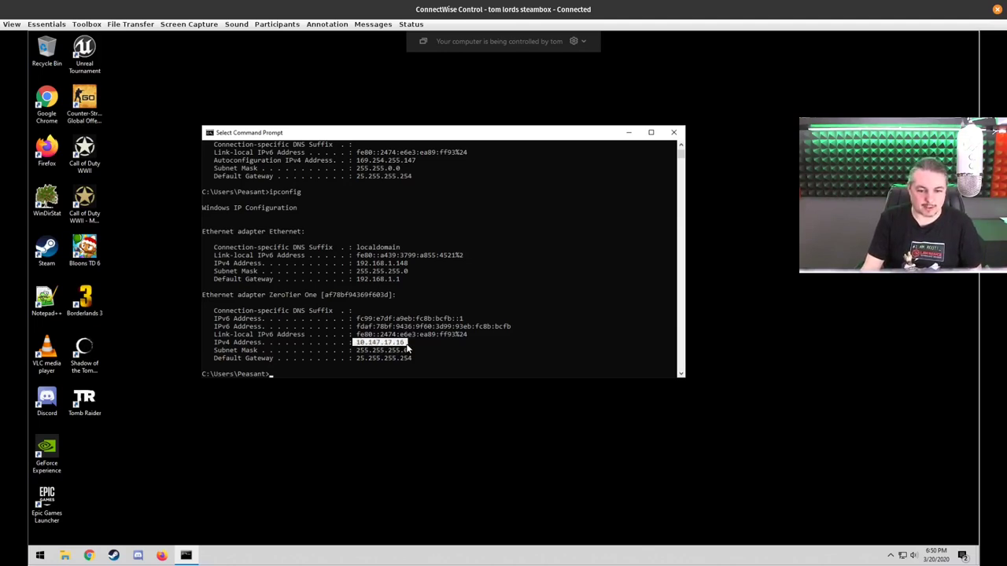
Check the remote tray for ZeroTier One, then restore the session window and move it aside
left_click(889, 555)
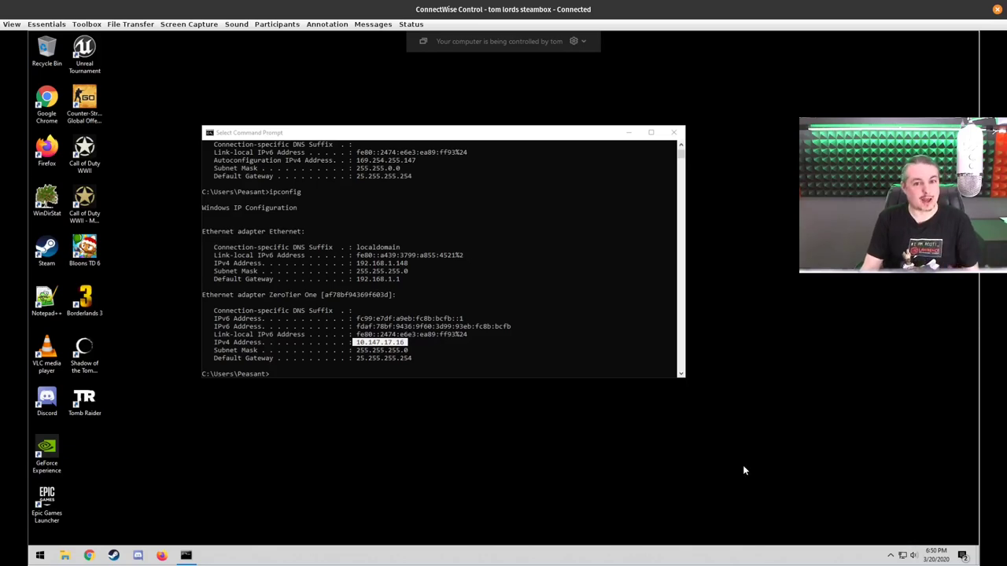
double_click(385, 7)
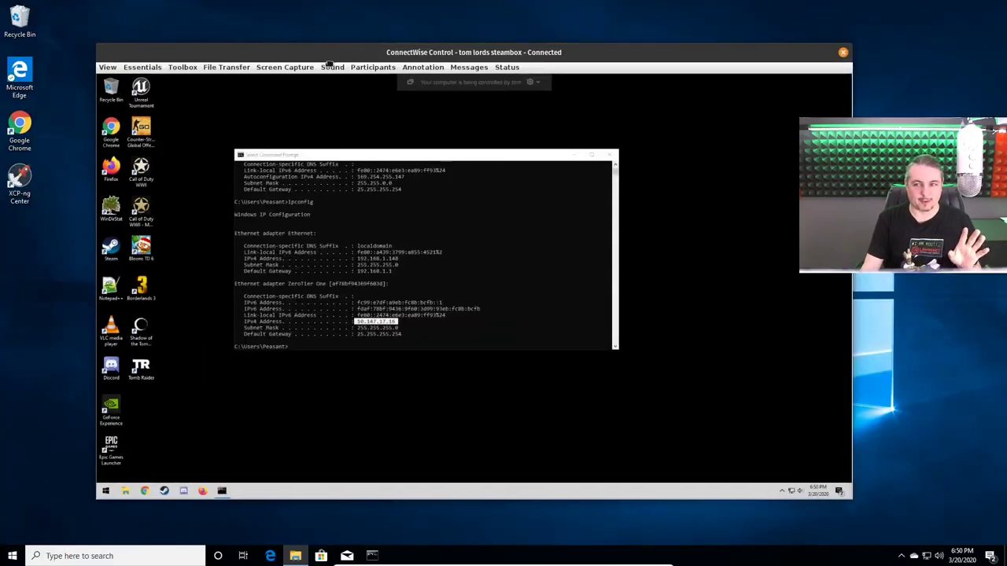
left_click_drag(329, 63, 298, 62)
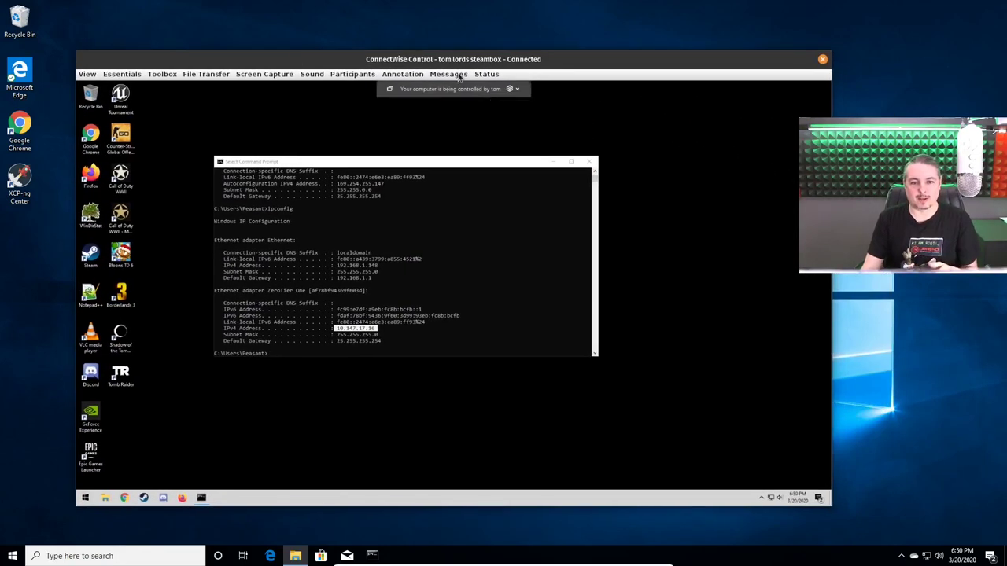
left_click_drag(425, 61, 1006, 63)
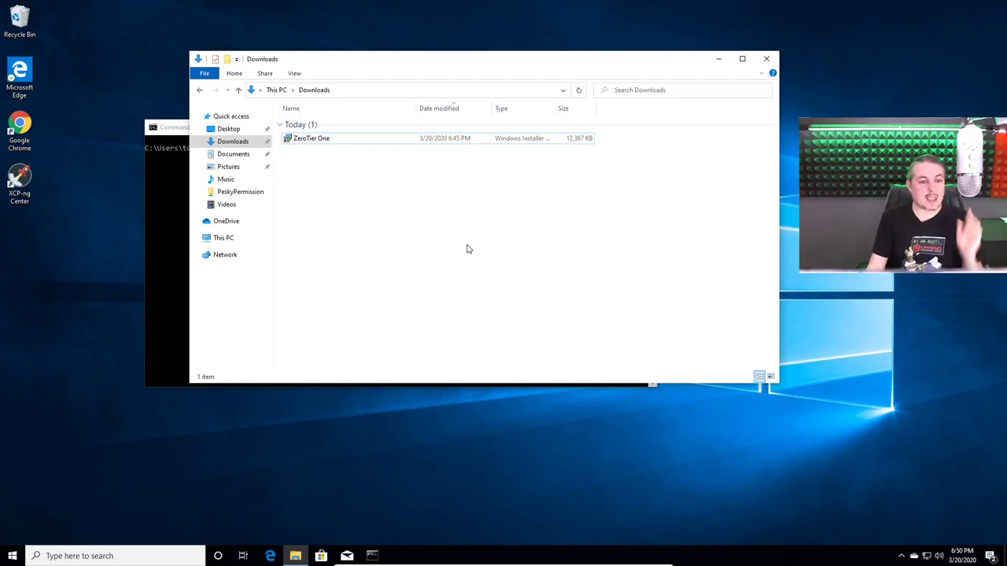
left_click(37, 556)
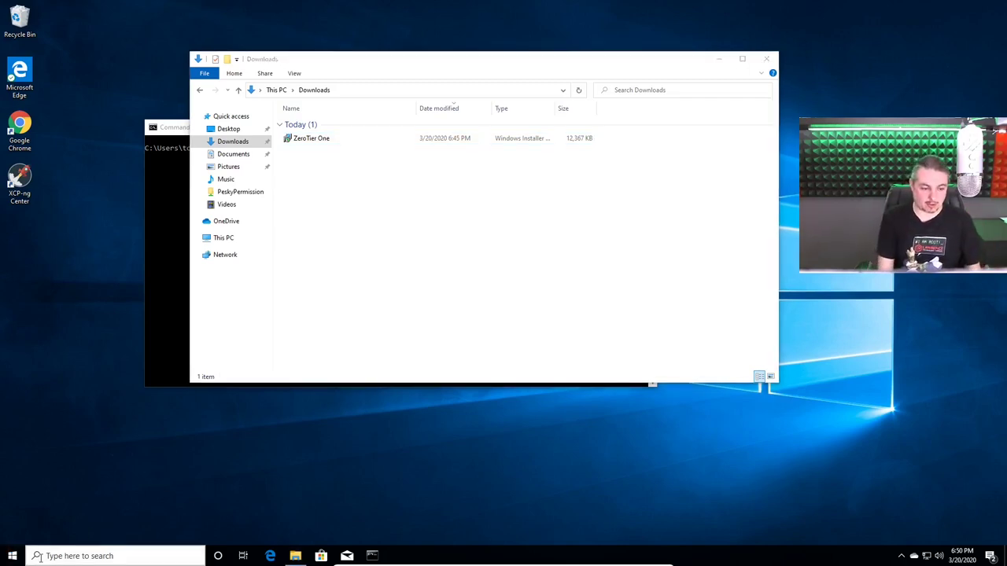
key("super")
type("rte")
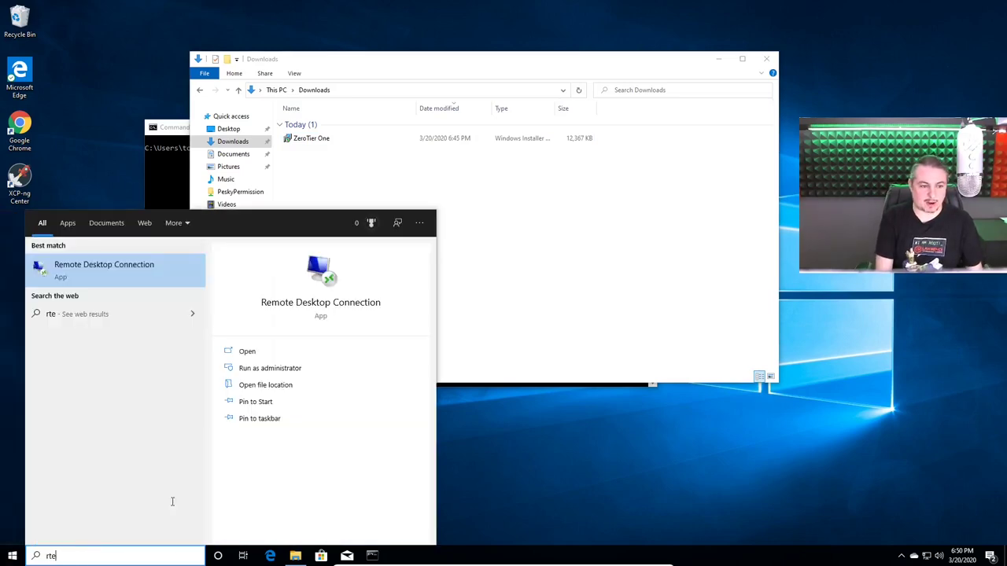
key("BackSpace")
key("BackSpace")
type("emote")
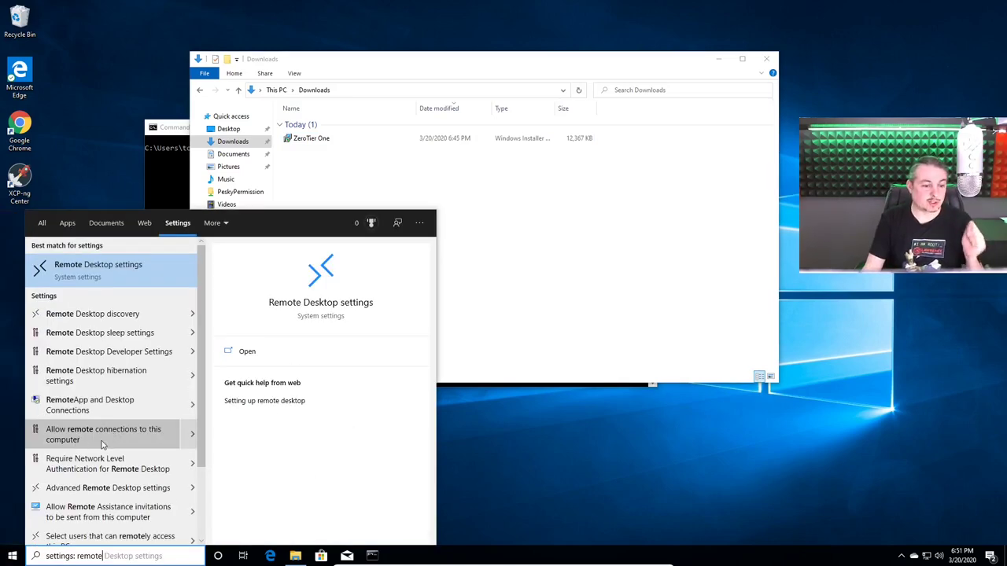
left_click(102, 443)
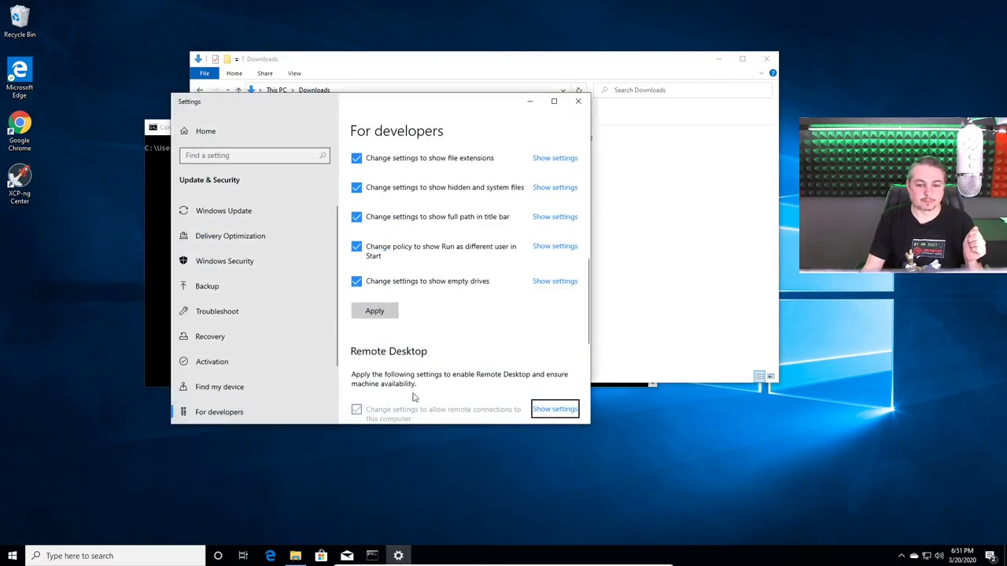
left_click(549, 412)
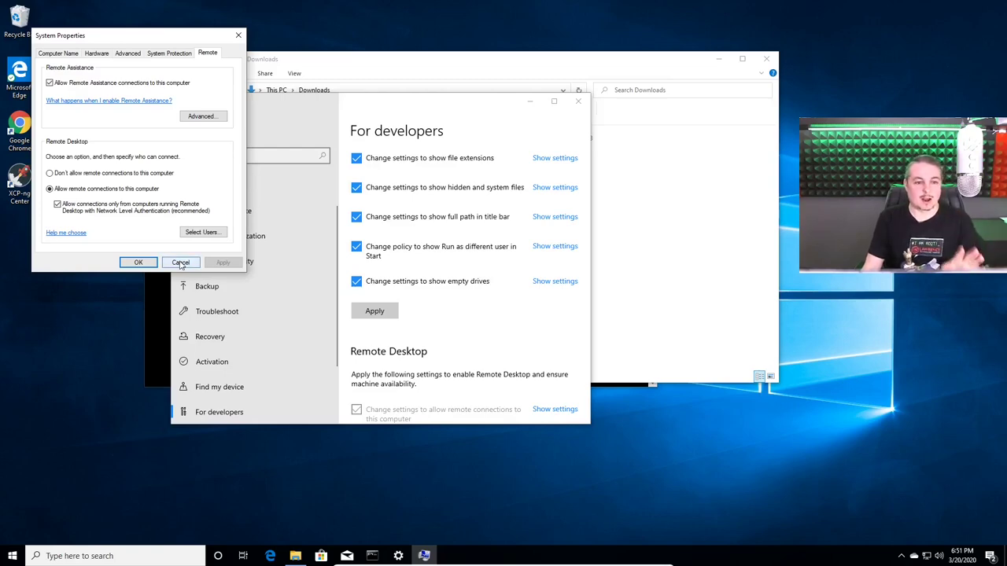
left_click(180, 263)
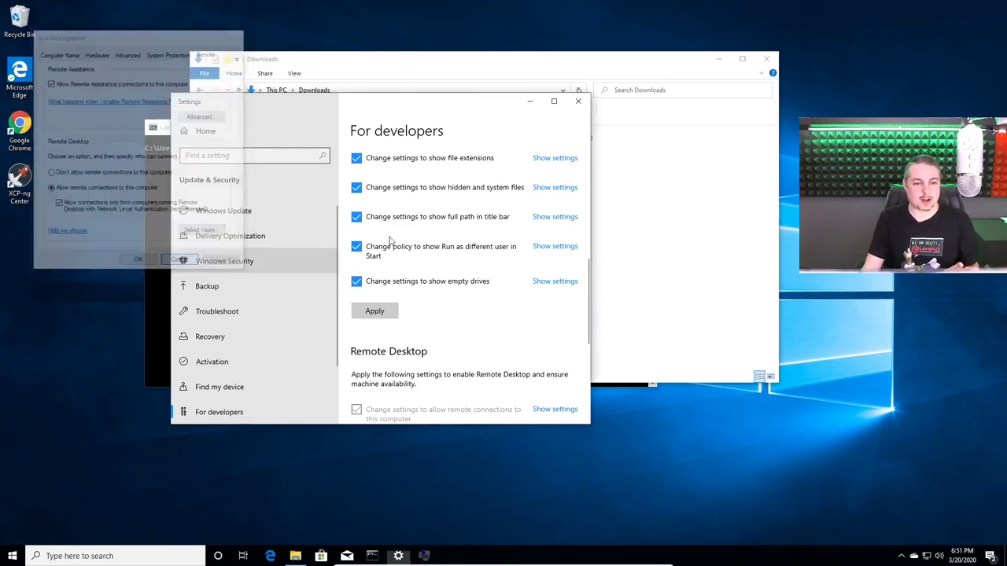
left_click(578, 103)
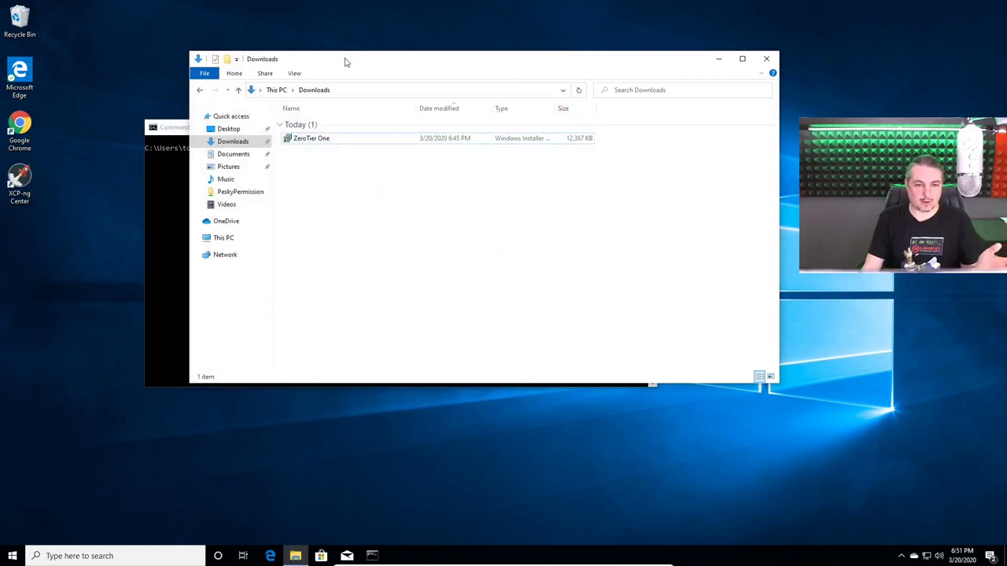
Run ipconfig on this PC, showing only the Ethernet adapter at 10.0.2.15
left_click_drag(344, 61, 564, 128)
left_click(241, 202)
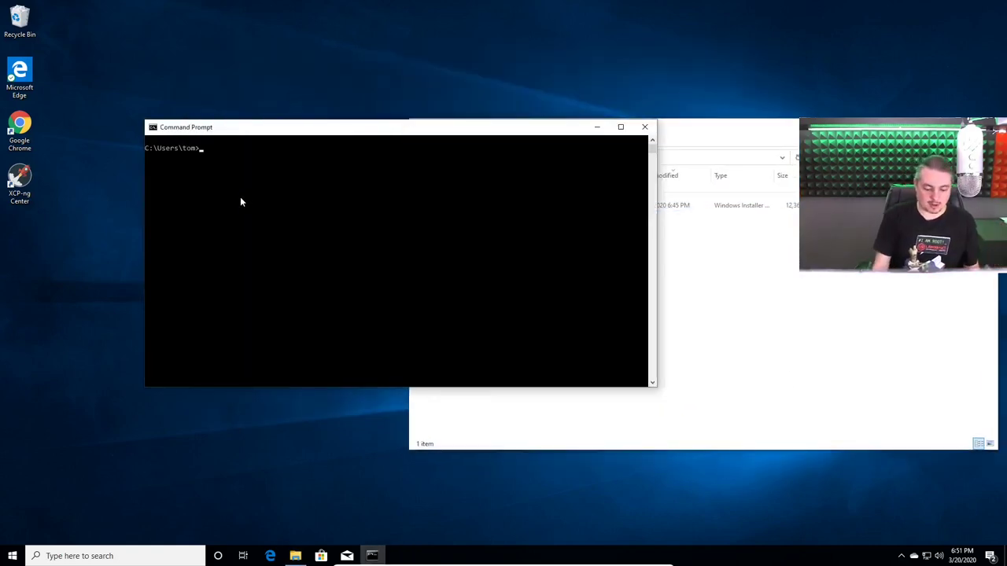
type("ip")
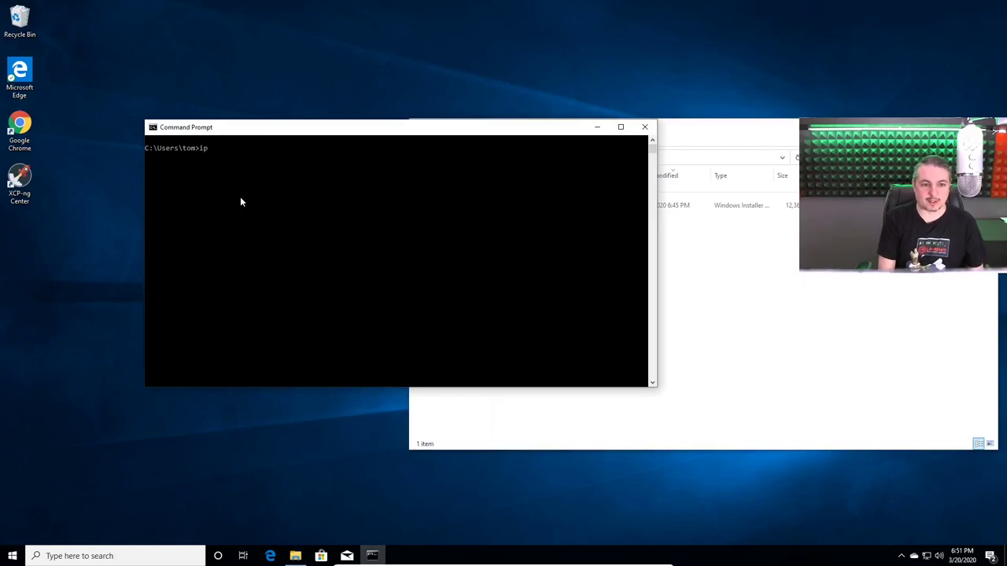
type("config")
key("Return")
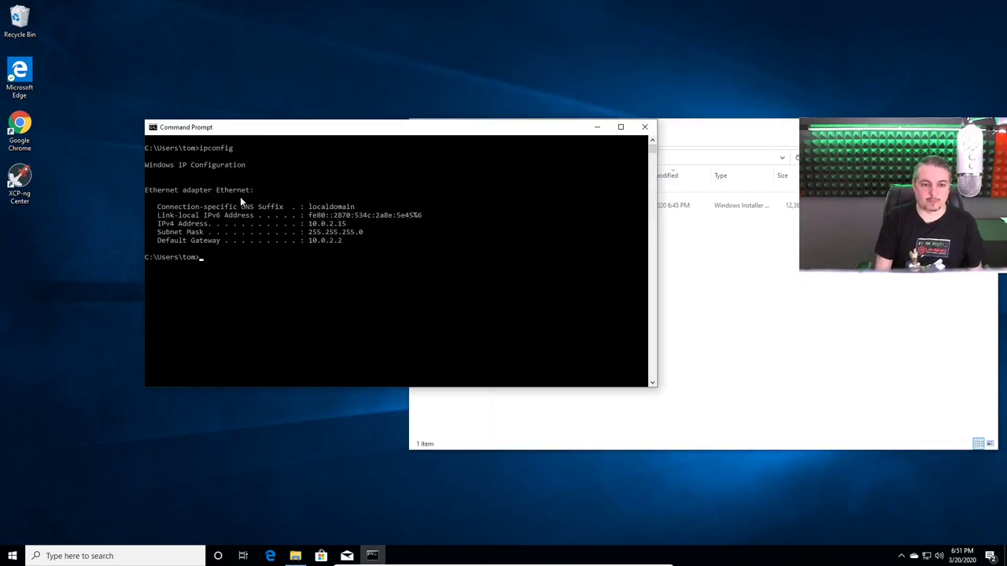
left_click(374, 248)
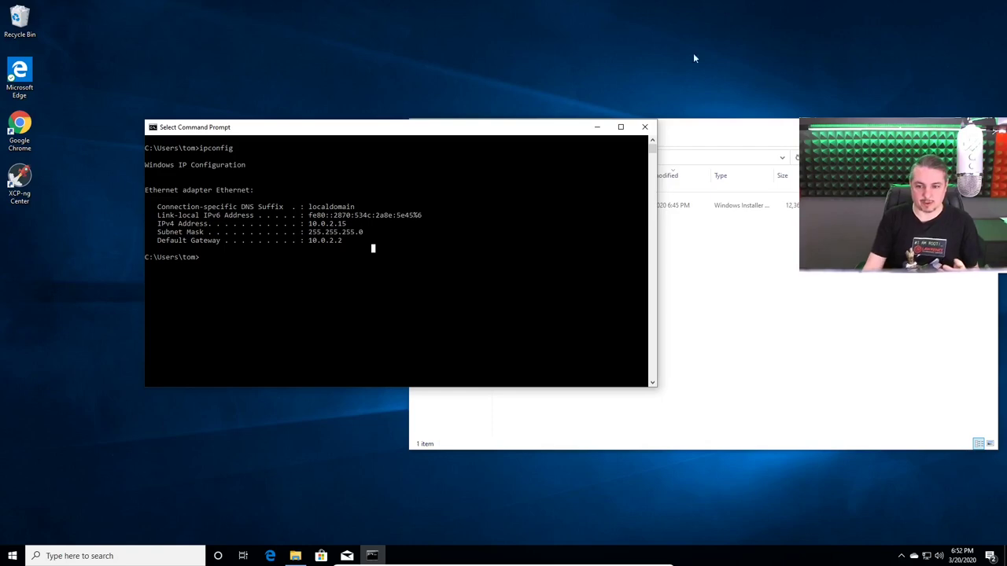
left_click(676, 308)
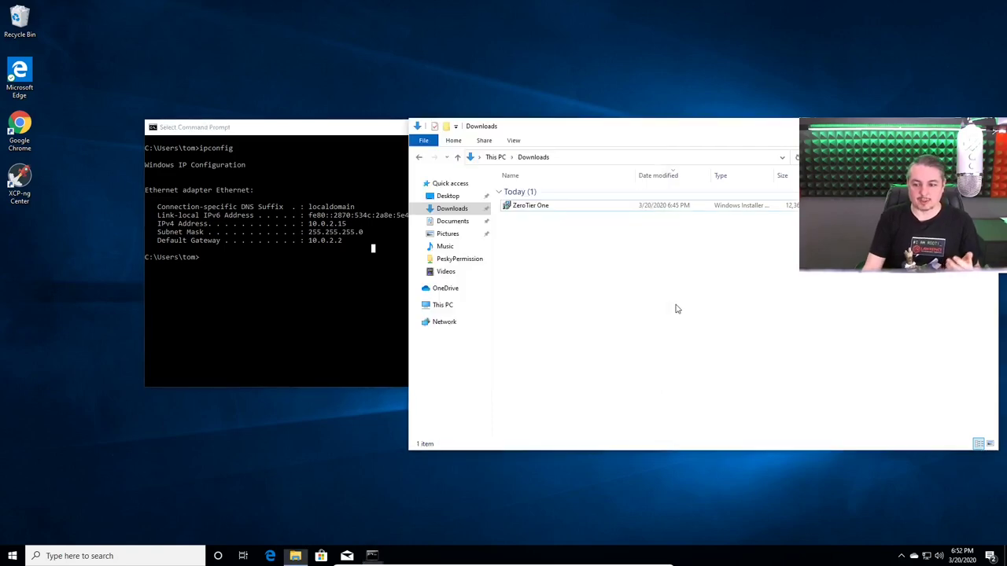
Run the ZeroTier One installer and approve it with administrator rights
double_click(528, 205)
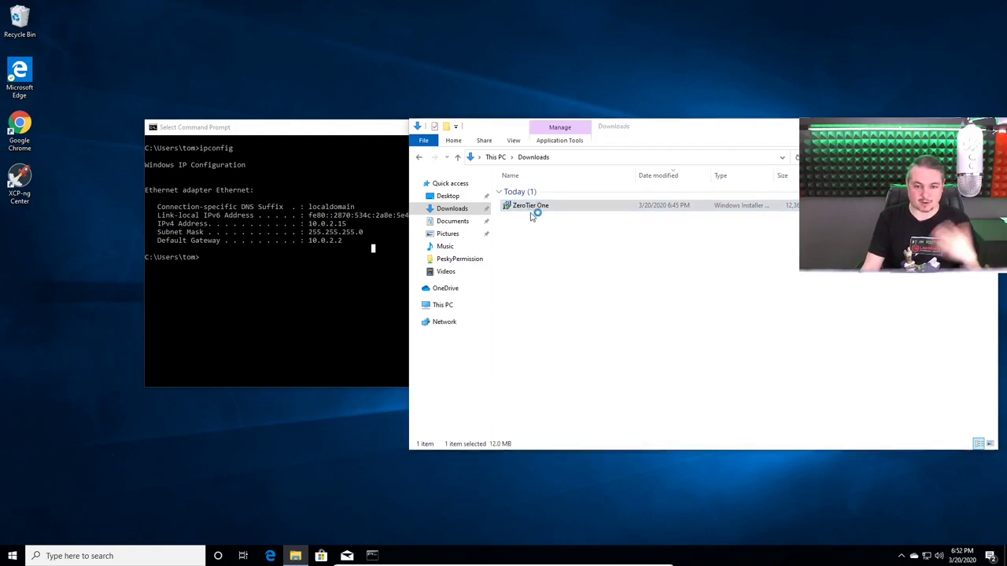
left_click(559, 360)
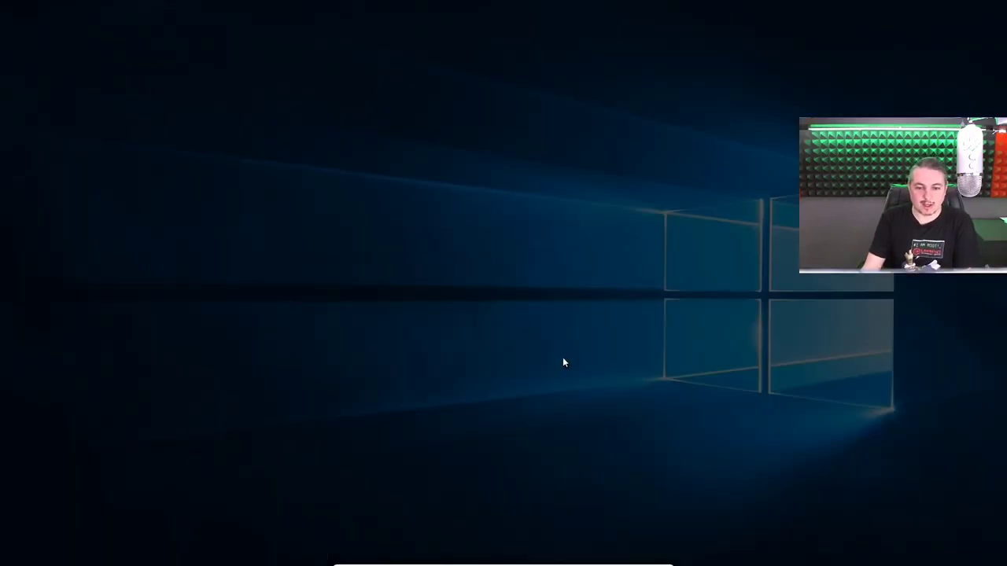
left_click(452, 350)
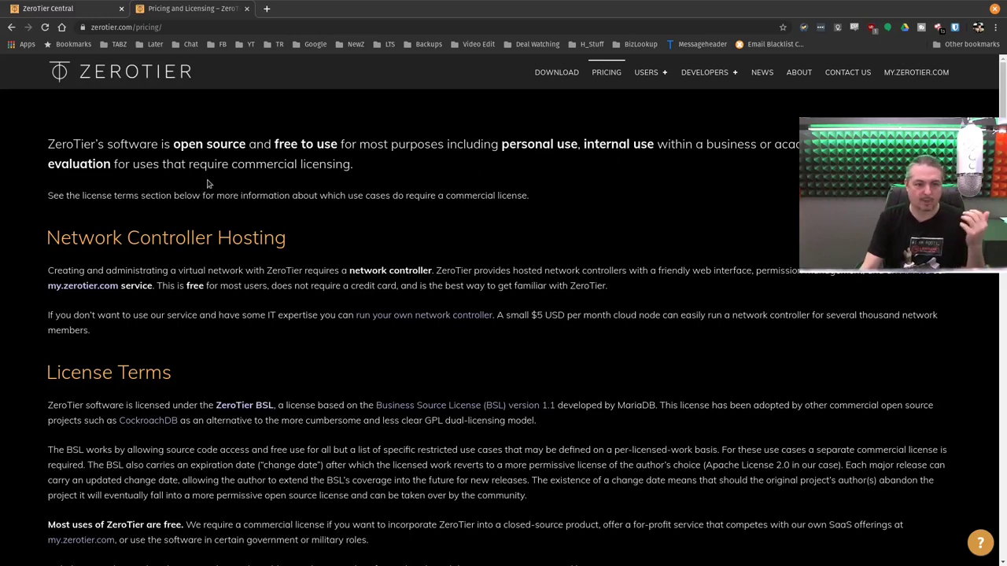
Read the free-use and commercial licensing terms on zerotier.com's pricing page, then un-maximize Chrome
scroll(364, 205, "down", 4)
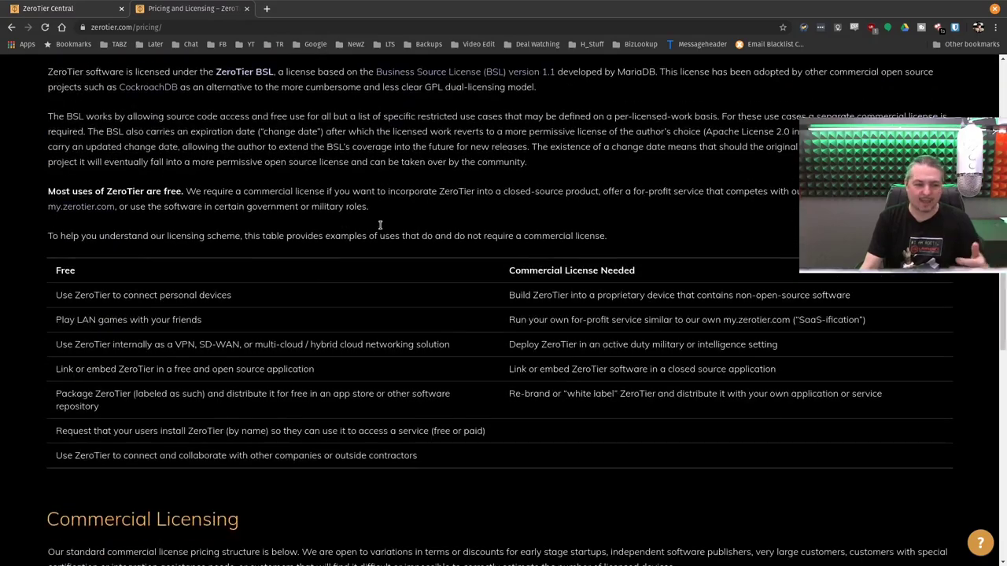
scroll(380, 228, "down", 5)
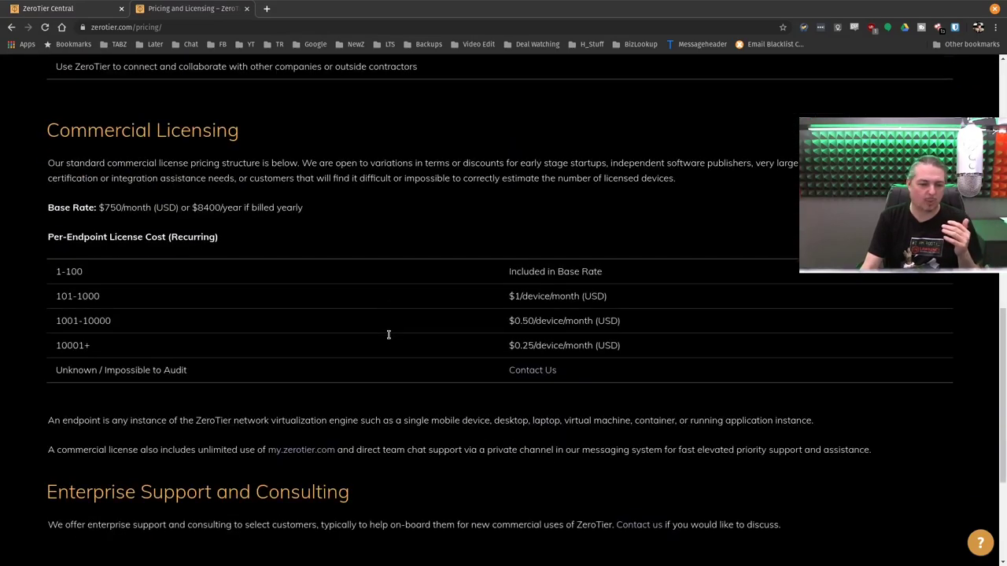
scroll(387, 338, "down", 2)
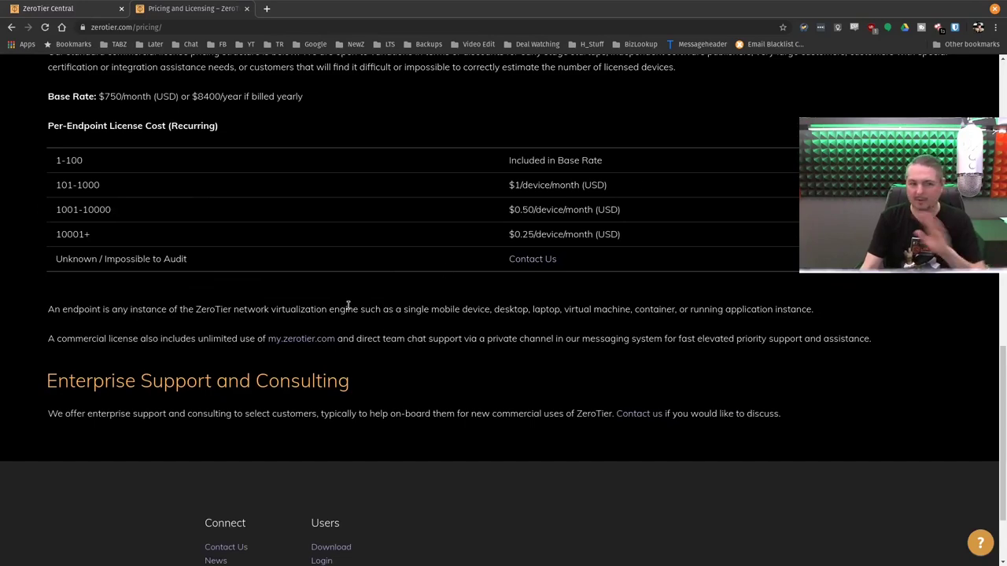
scroll(346, 328, "down", 2)
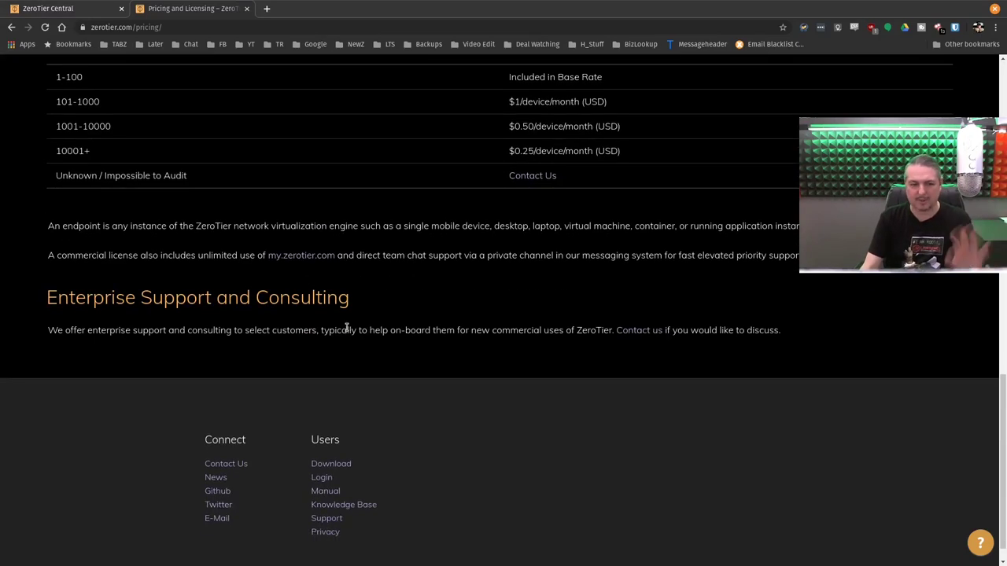
scroll(346, 328, "up", 3)
double_click(399, 4)
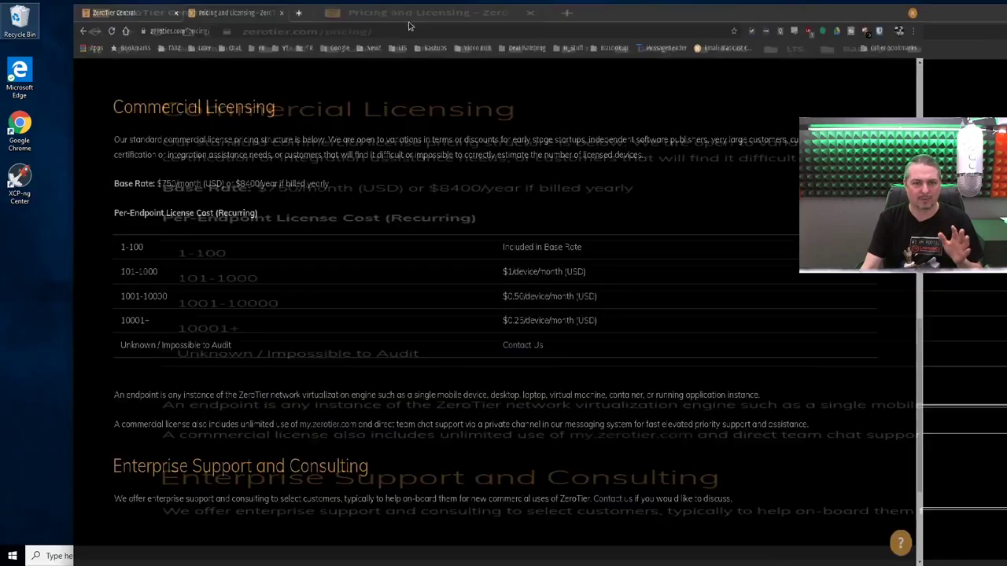
Finish ZeroTier One setup with Launch ZeroTier One ticked and allow it to run as administrator
left_click(612, 30)
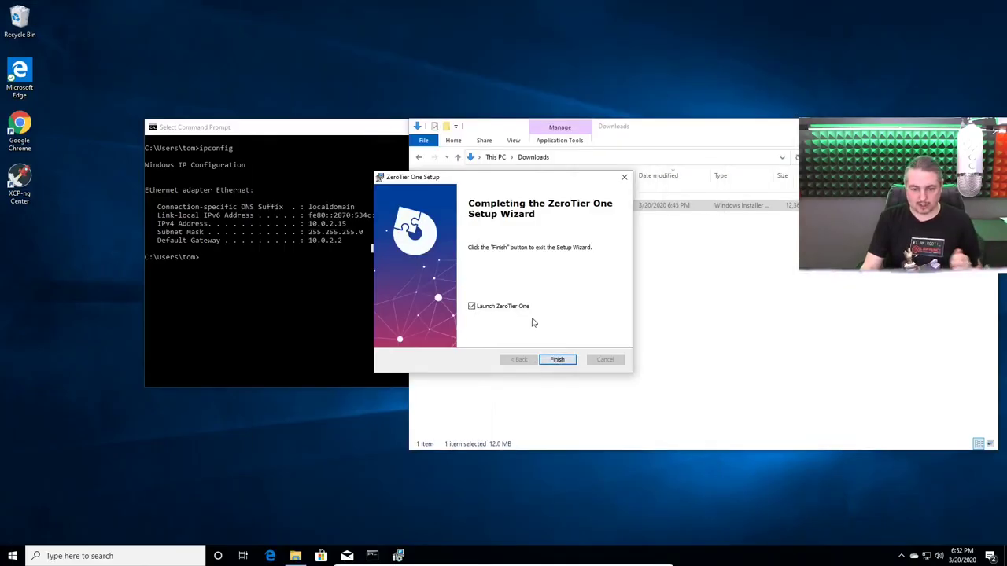
left_click(560, 362)
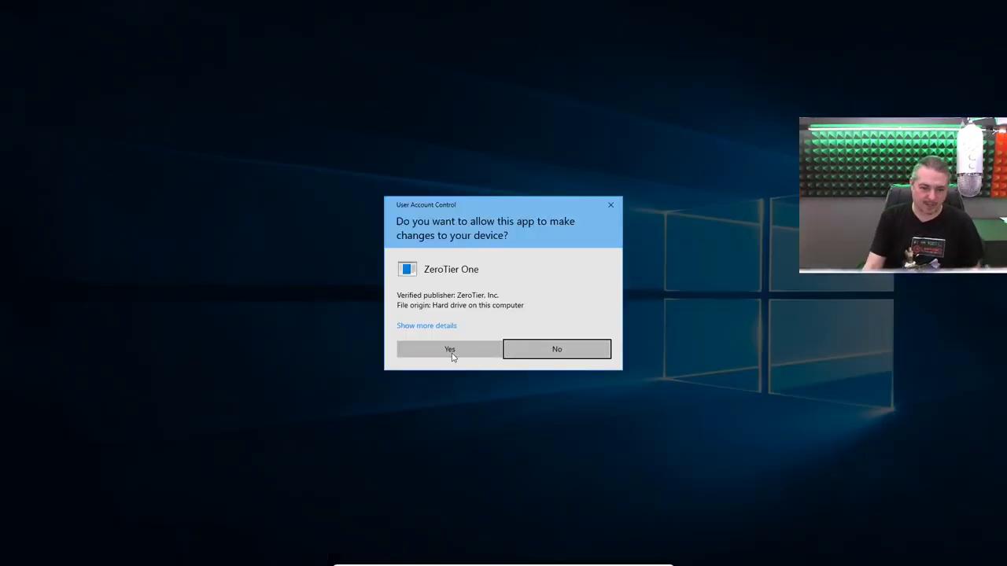
left_click(457, 354)
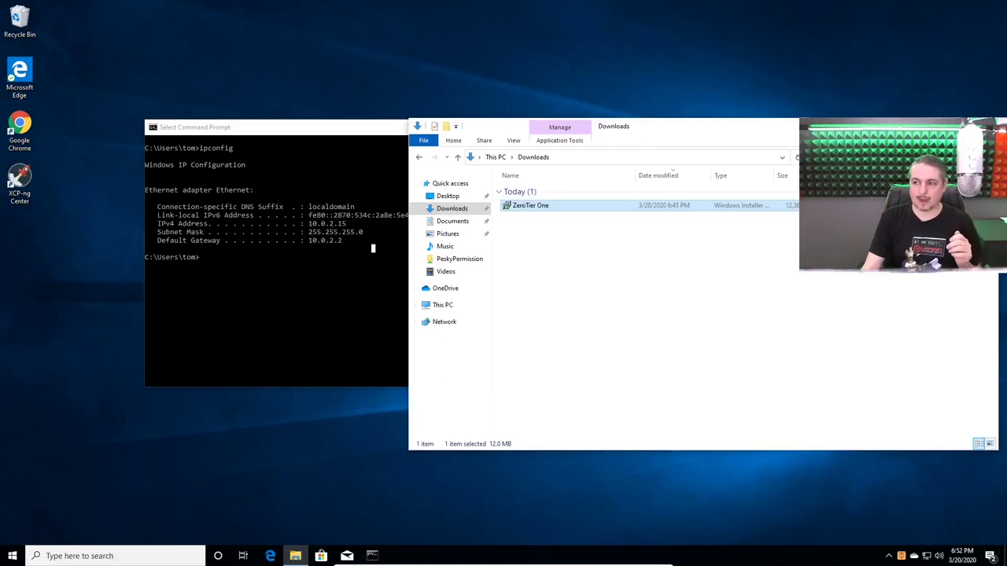
Open ZeroTier One's Join Network dialog from its tray icon menu
right_click(901, 555)
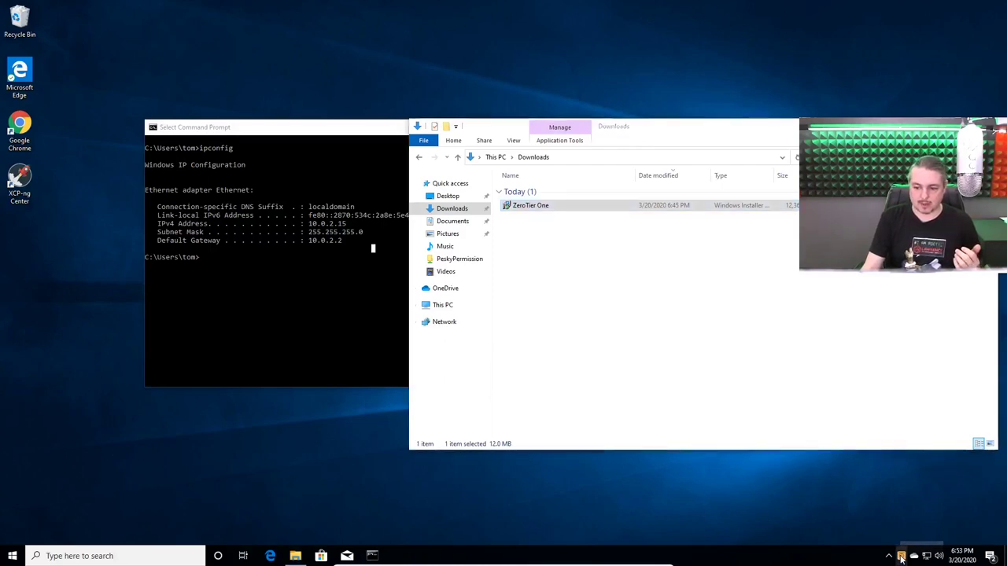
left_click(875, 354)
right_click(902, 555)
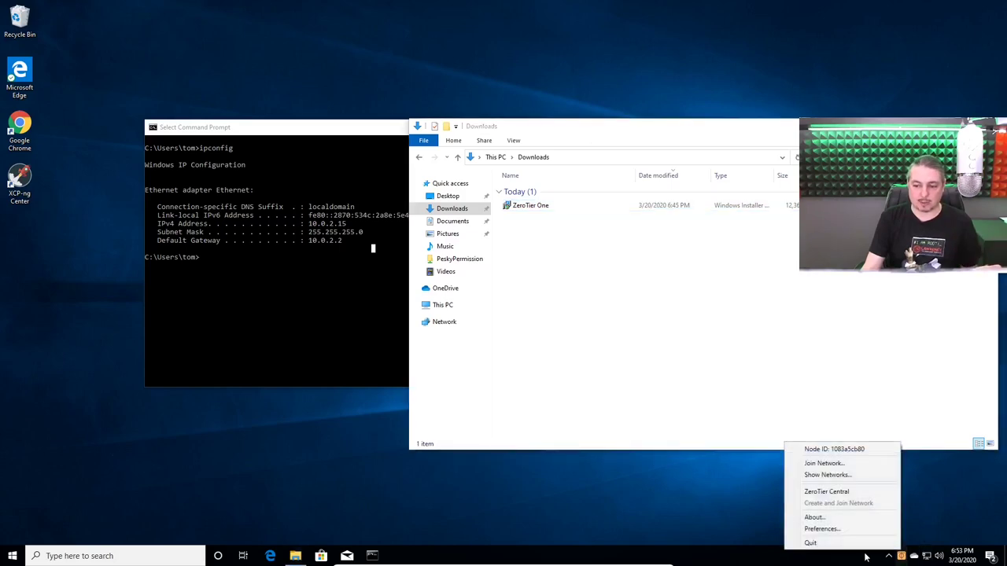
left_click(844, 464)
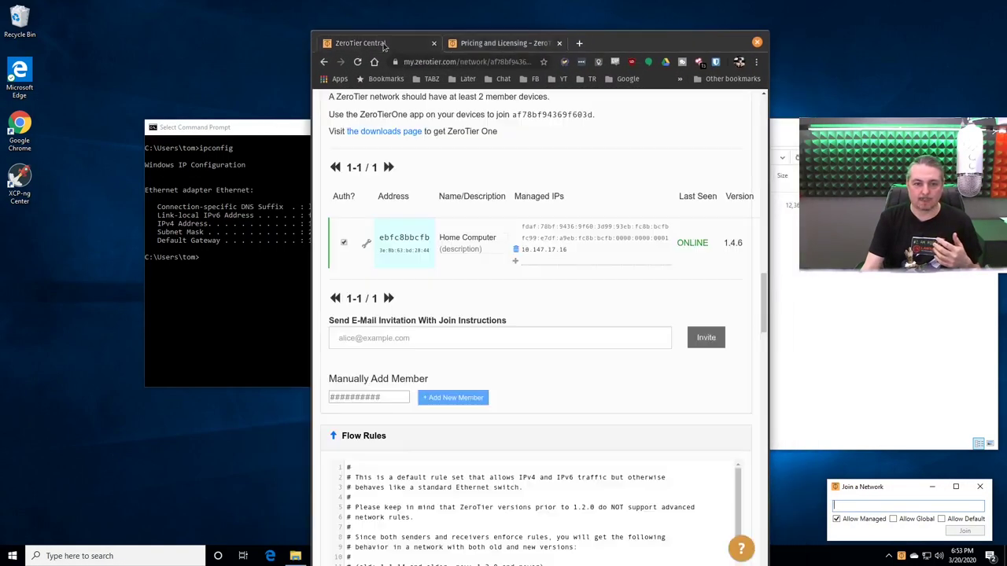
Copy the YouTube Testing Network's Network ID from ZeroTier Central
scroll(497, 261, "up", 15)
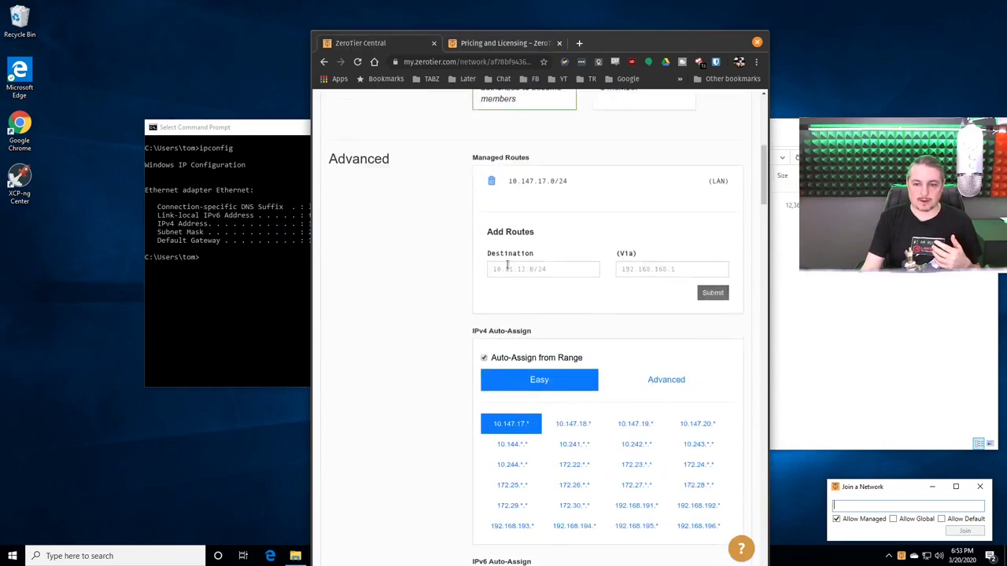
scroll(512, 271, "up", 1)
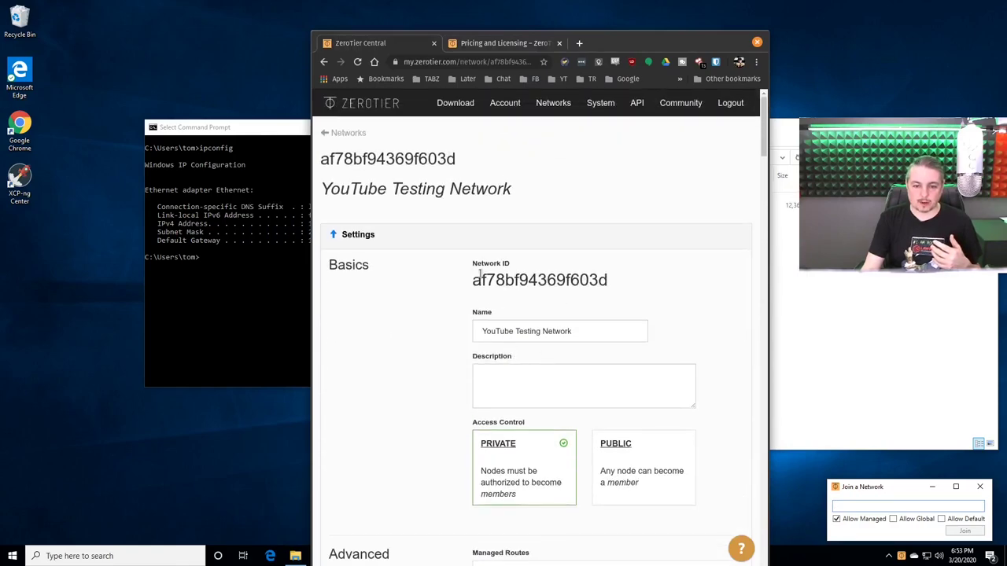
left_click_drag(473, 279, 604, 273)
right_click(604, 274)
left_click(617, 277)
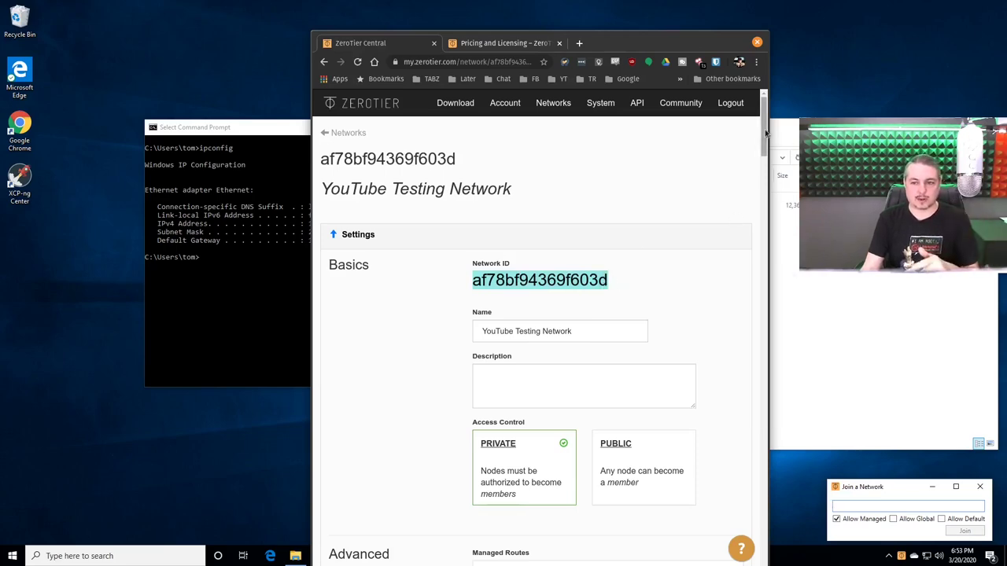
Paste the Network ID into ZeroTier One's join field and join the network
left_click_drag(763, 134, 751, 304)
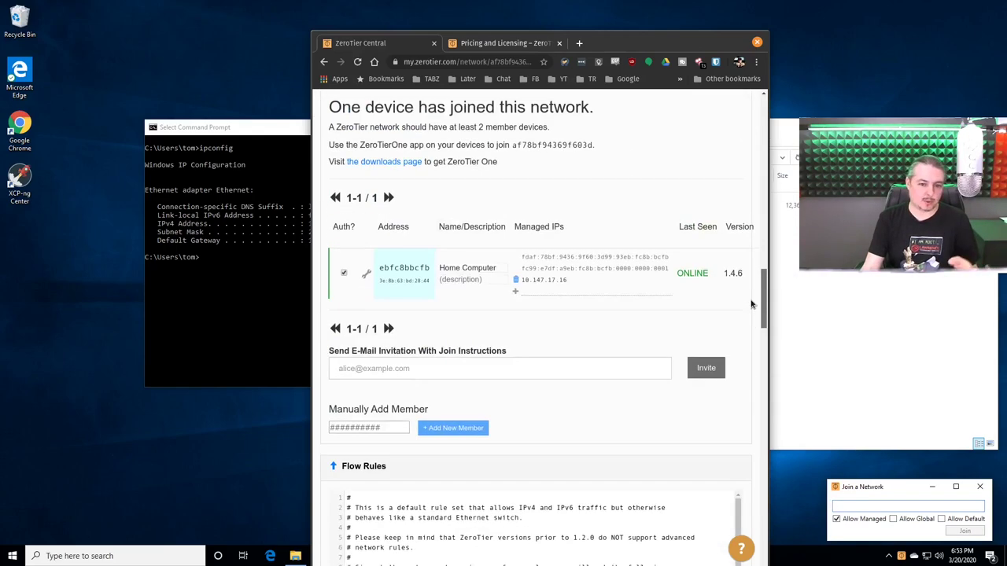
left_click_drag(647, 50, 220, 64)
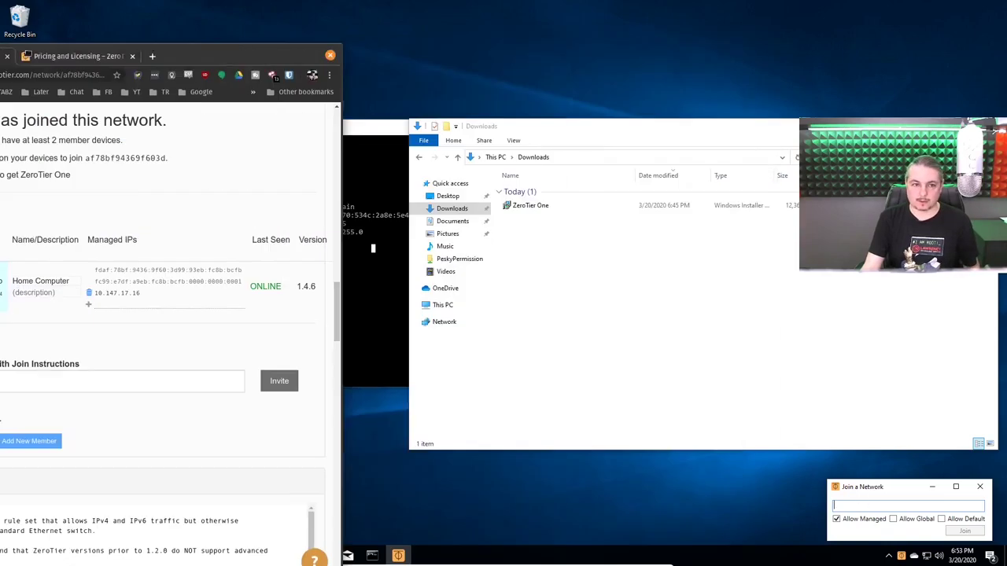
left_click(856, 354)
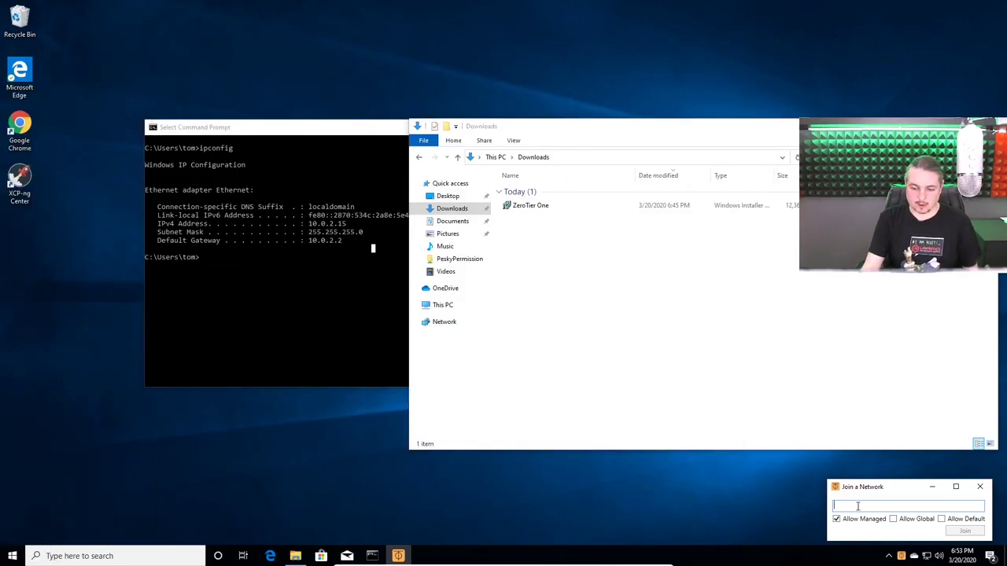
key("ctrl+v")
left_click(968, 531)
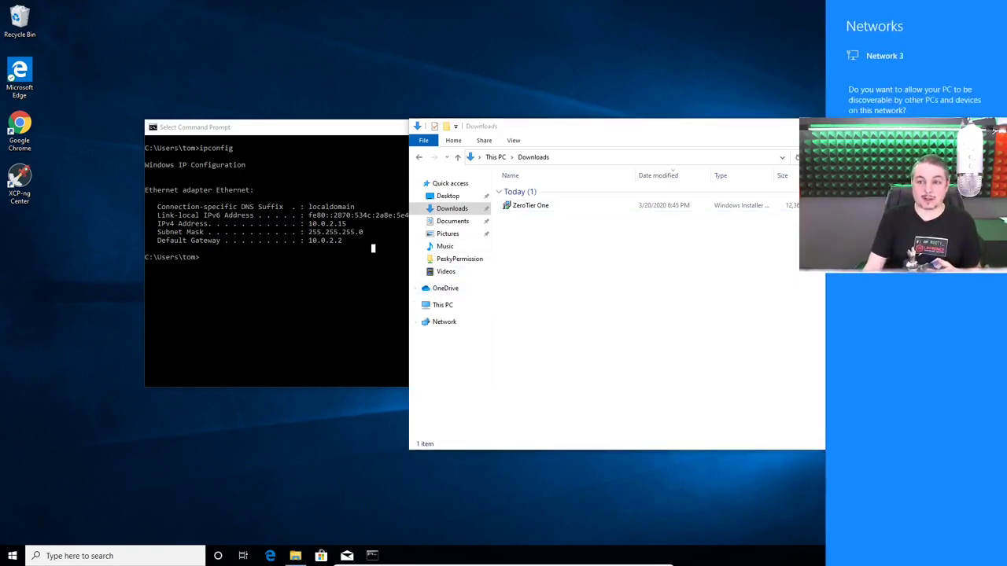
Dismiss the discoverability prompt and authorize the new member in ZeroTier Central
key("Escape")
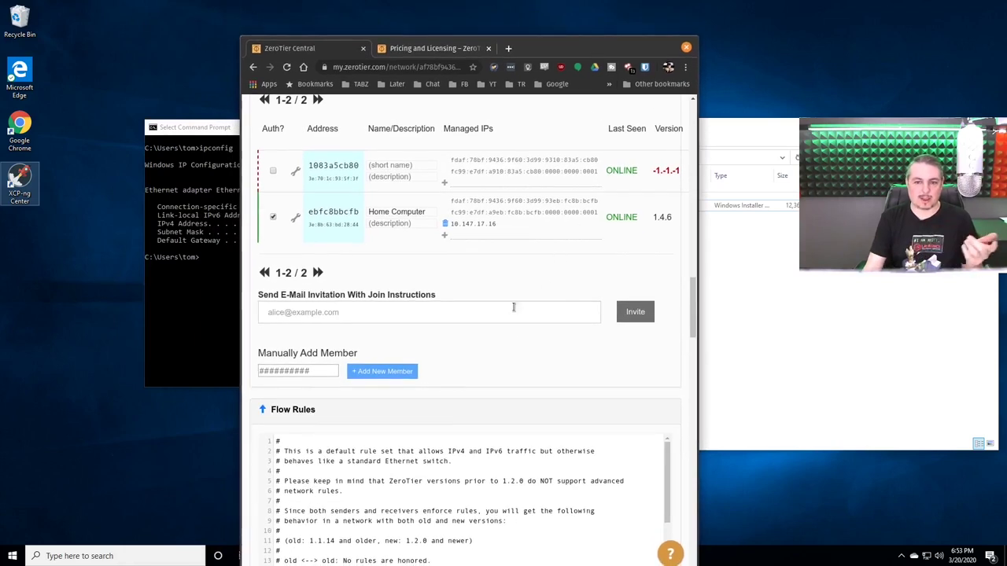
scroll(512, 307, "up", 1)
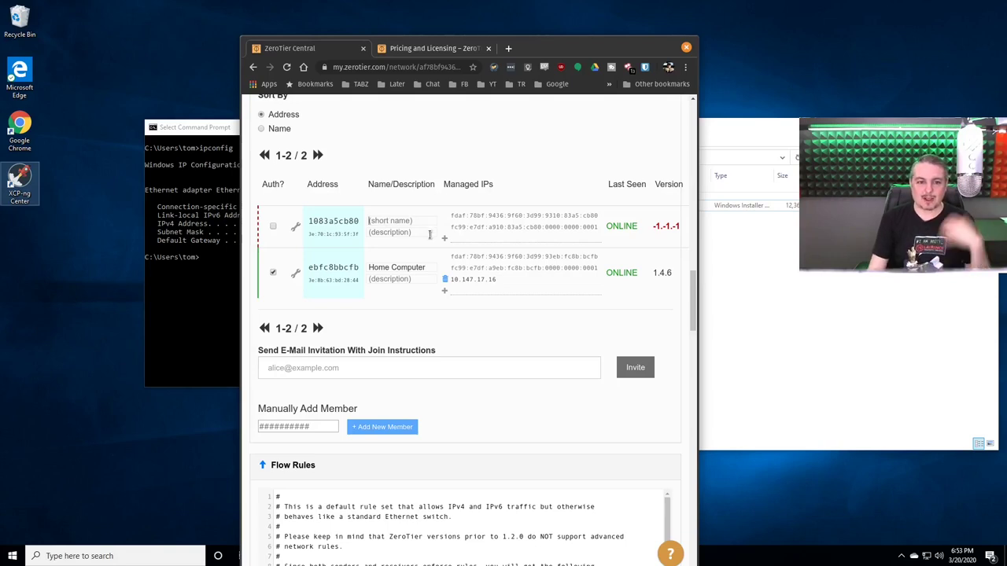
left_click(273, 228)
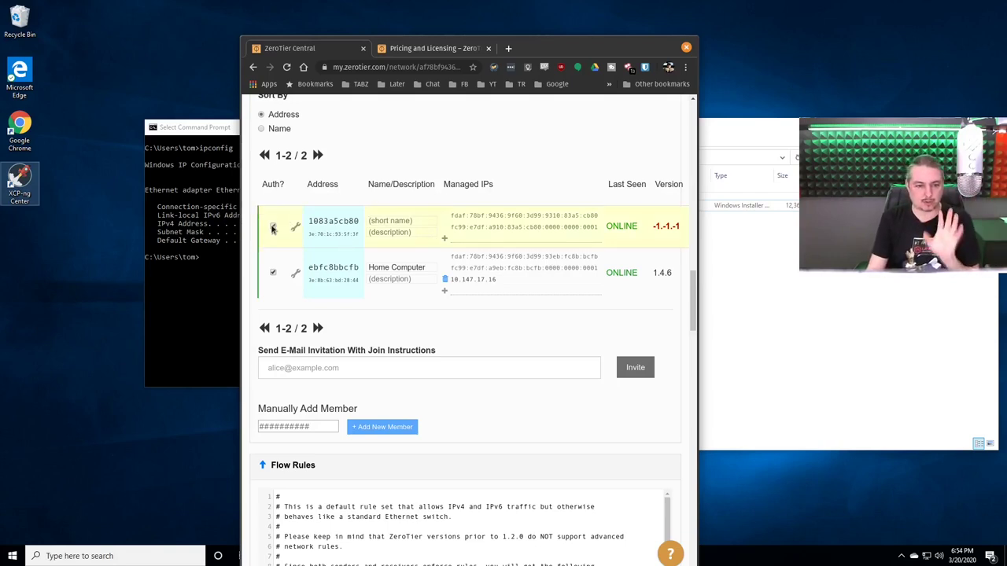
Give the new member the short name 'Work Computer'
left_click(405, 221)
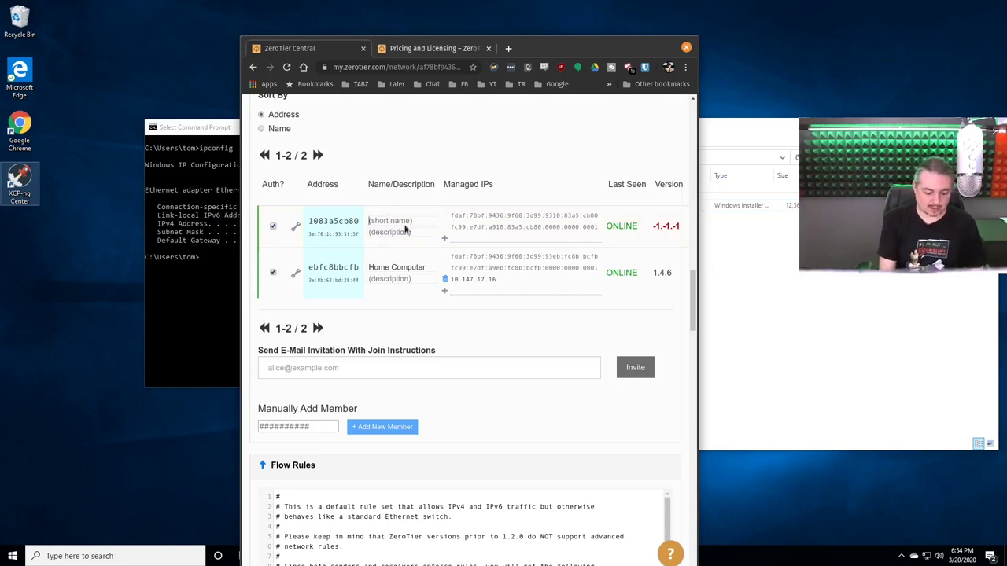
type("Work Computer")
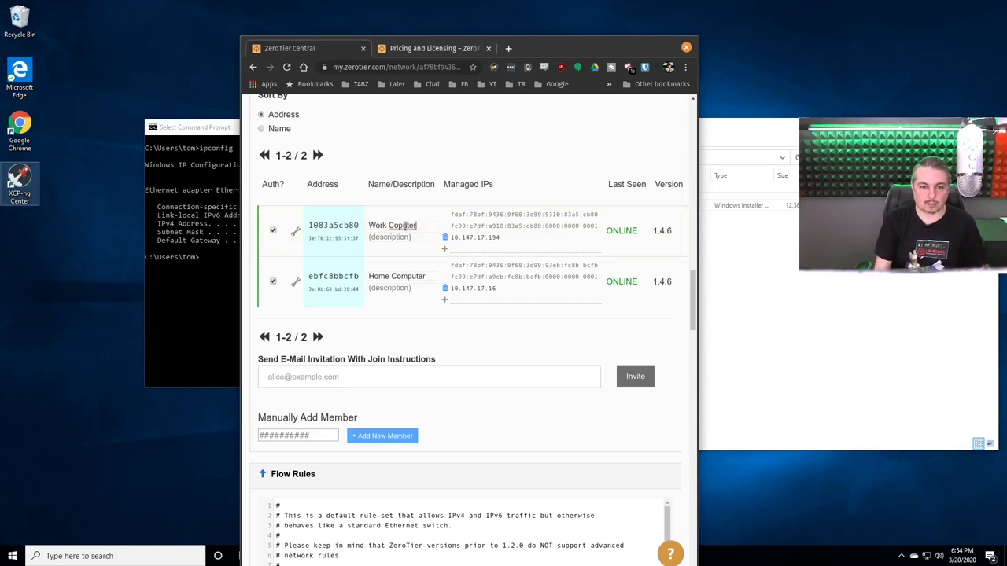
double_click(405, 226)
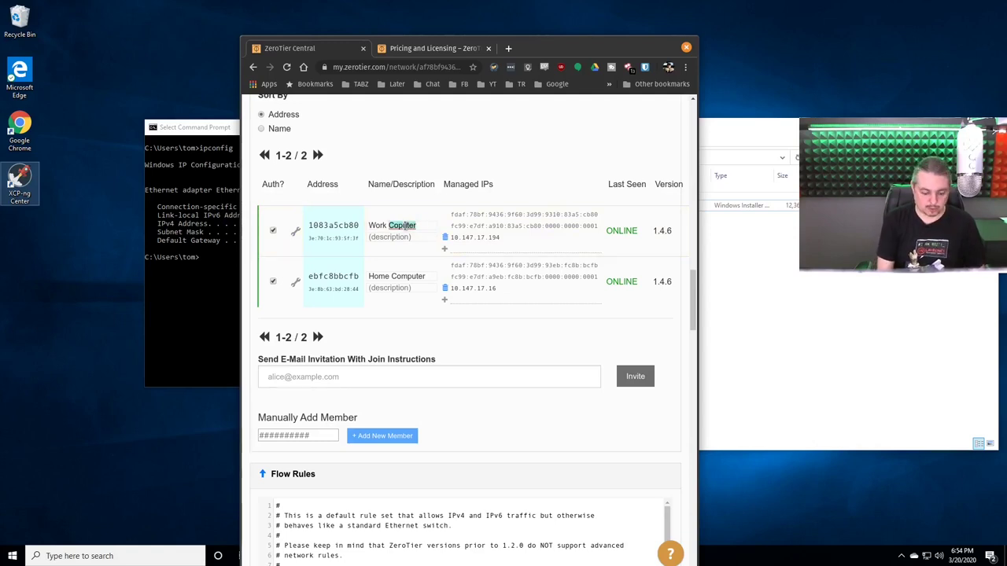
type("Cmp")
key("BackSpace")
key("BackSpace")
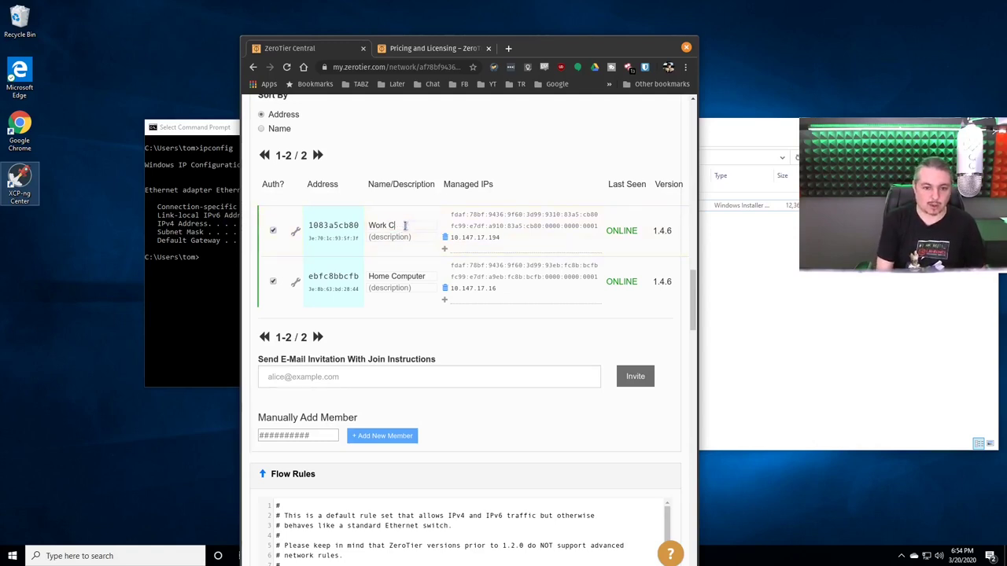
type("omputer")
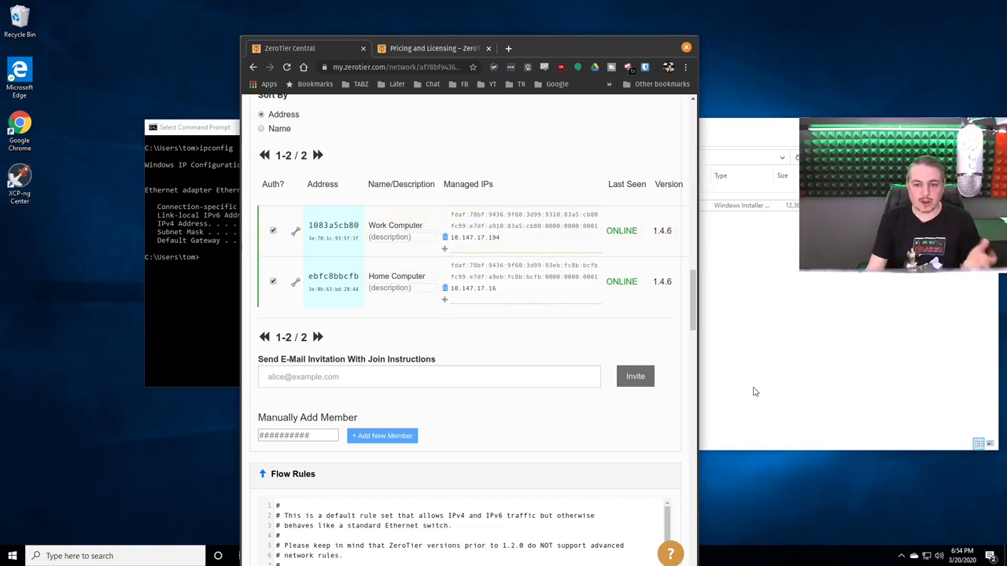
Confirm Work Computer (10.147.17.194) and Home Computer (10.147.17.16) are both online, then minimize Chrome
scroll(688, 236, "up", 15)
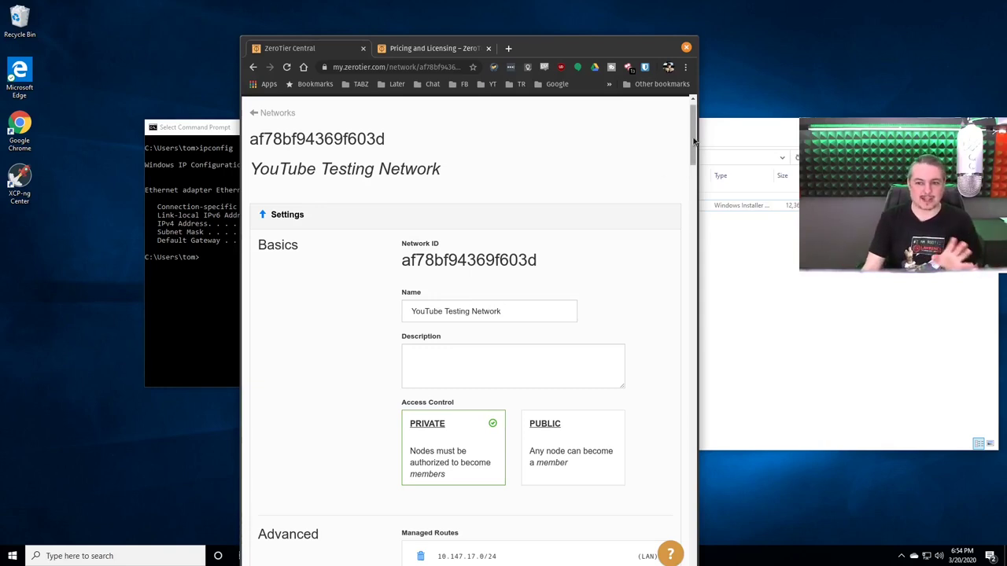
left_click_drag(691, 144, 691, 159)
scroll(542, 321, "down", 15)
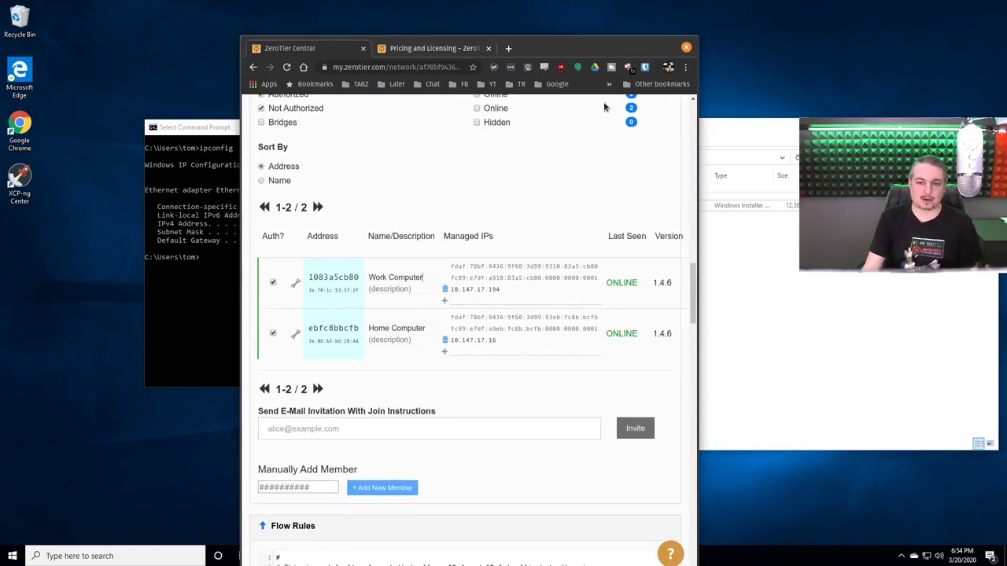
left_click(602, 48)
Rerun ipconfig in Command Prompt to list the new ZeroTier One adapter
left_click(270, 326)
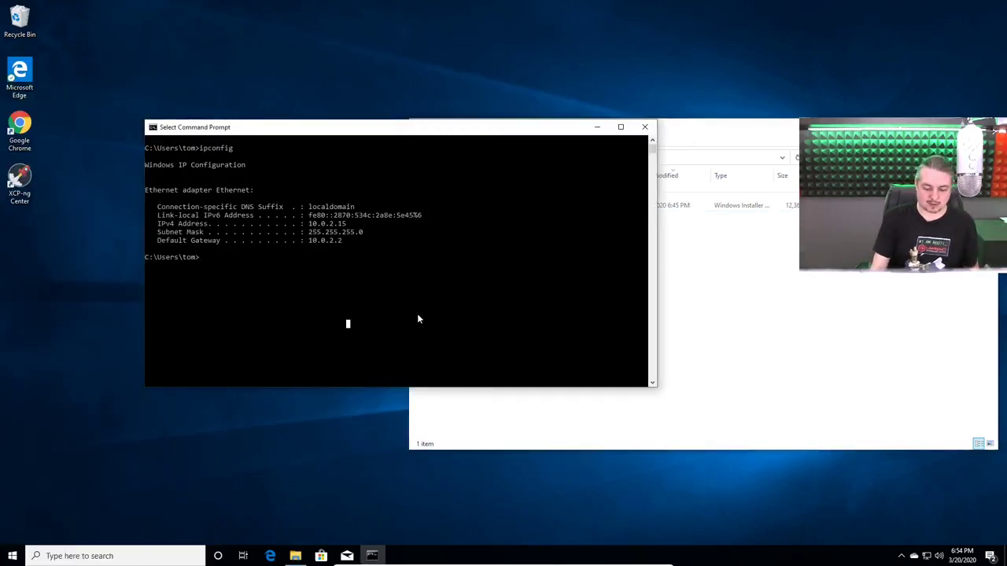
key("Up")
key("Return")
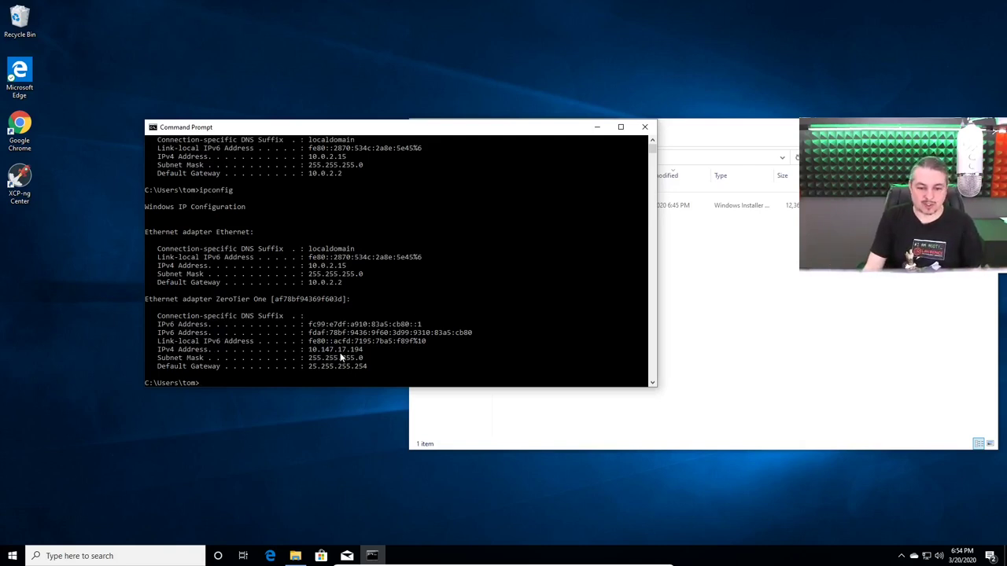
Check the adapter's IPv4 address 10.147.17.194 against the members shown in ZeroTier Central
left_click(365, 351)
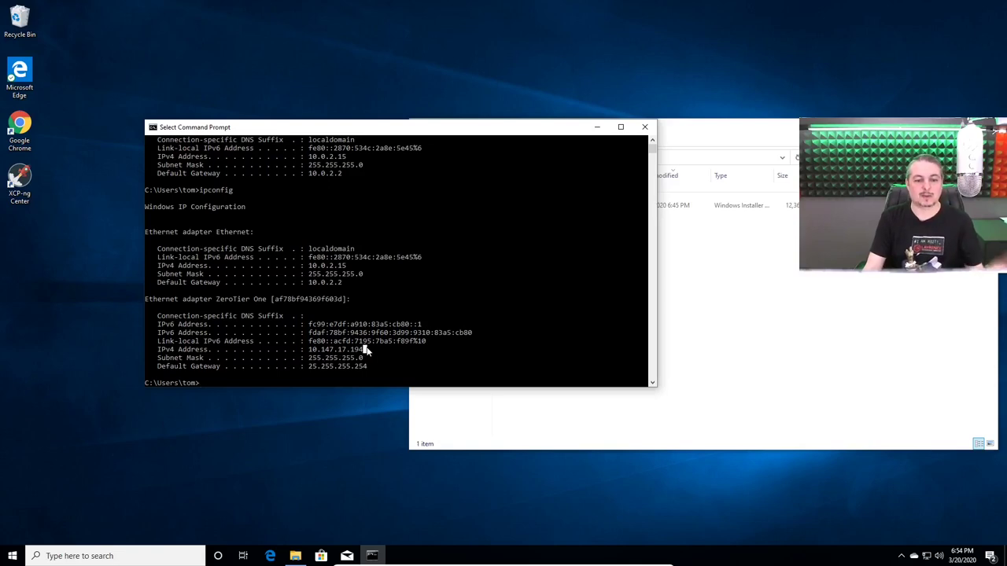
key("alt+Tab")
left_click_drag(428, 138, 496, 39)
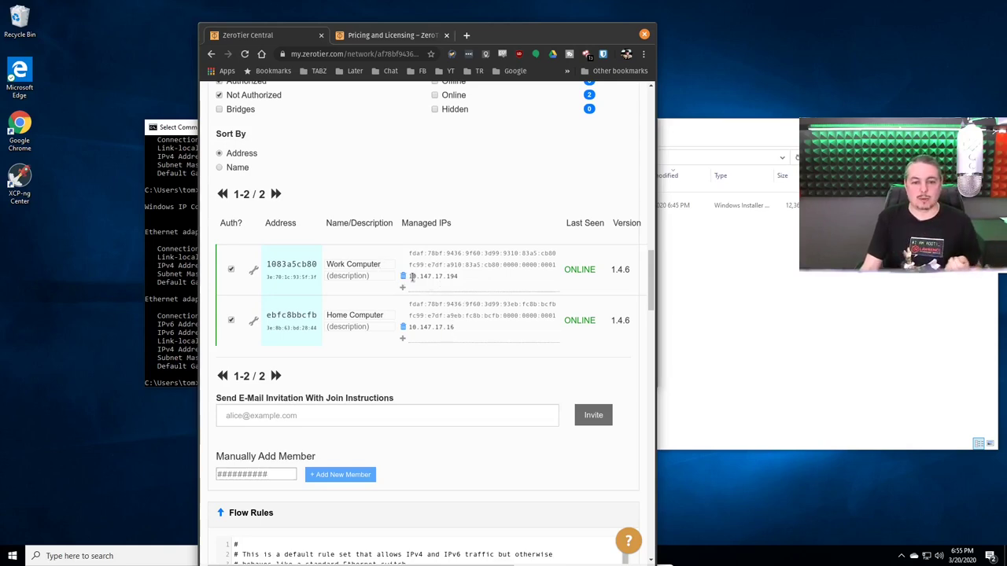
Copy the Work Computer's managed IP address 10.147.17.194 from ZeroTier Central
left_click_drag(413, 279, 460, 278)
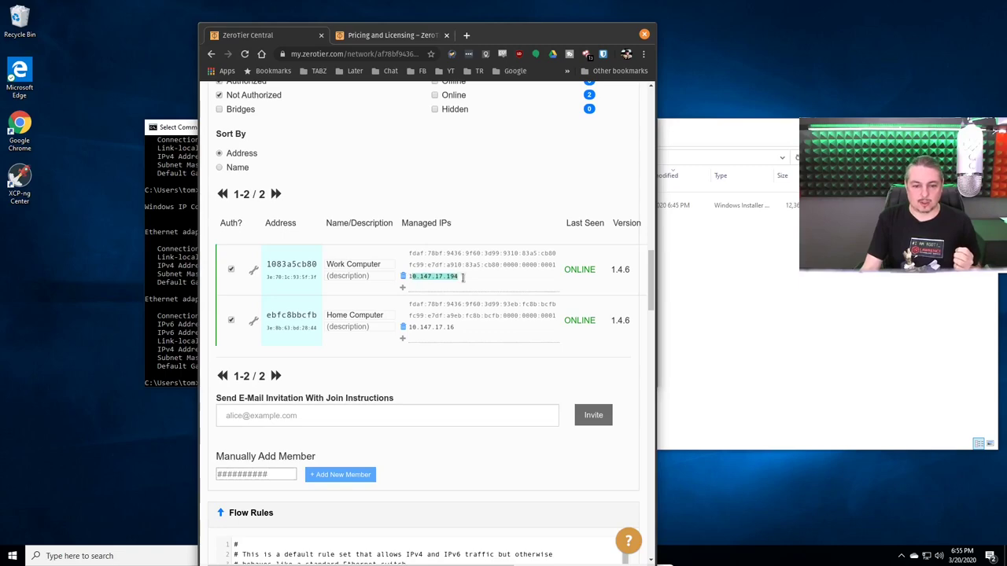
right_click(442, 277)
left_click(454, 283)
left_click(610, 36)
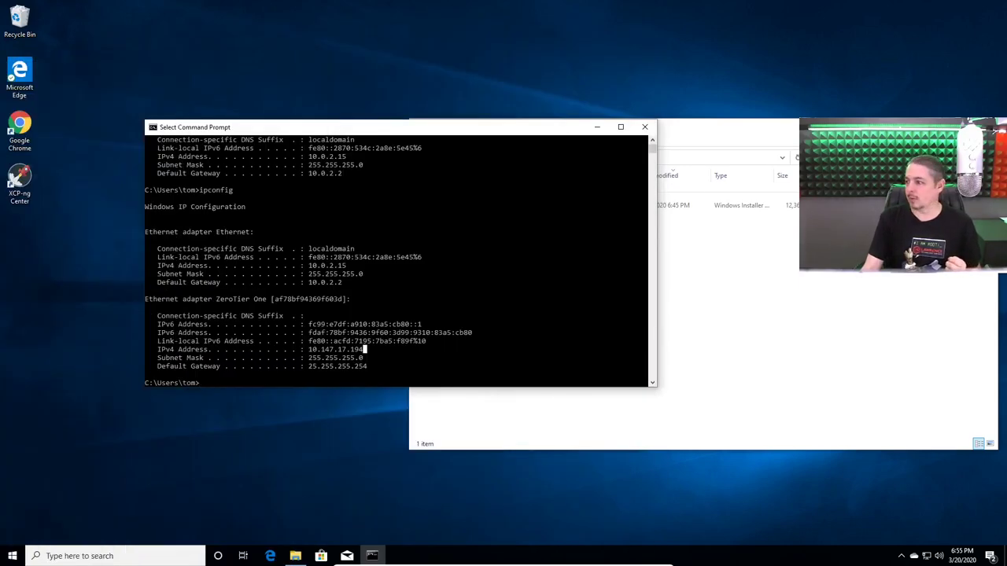
Maximize the ConnectWise home PC session and launch Remote Desktop Connection from Start search
key("alt+Tab")
left_click_drag(857, 102, 679, 36)
double_click(679, 37)
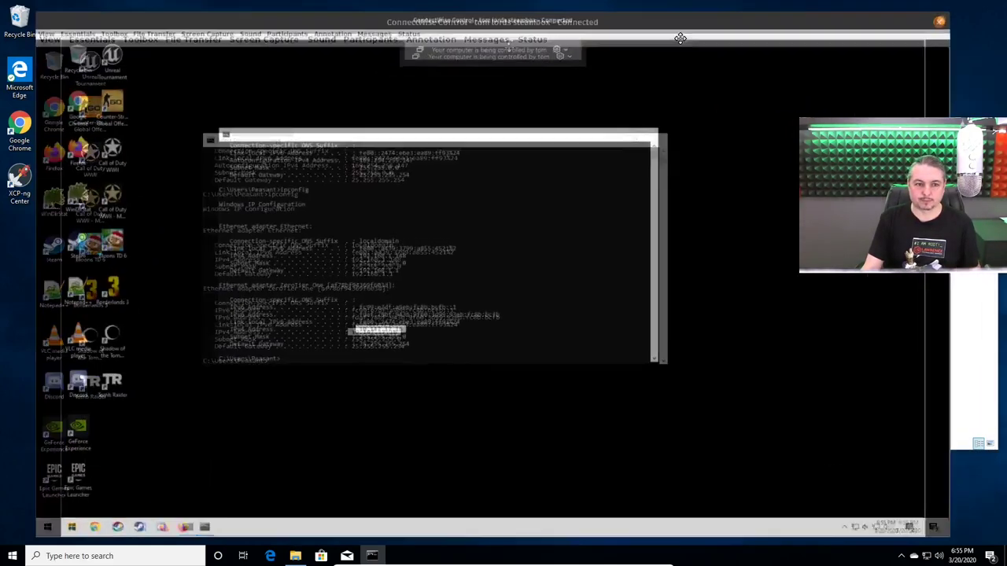
left_click(41, 557)
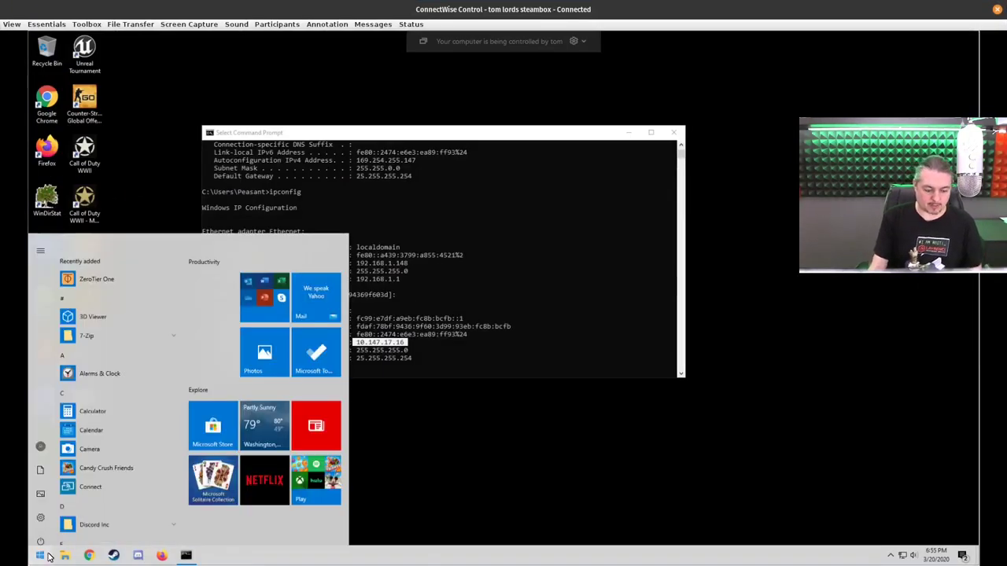
type("red")
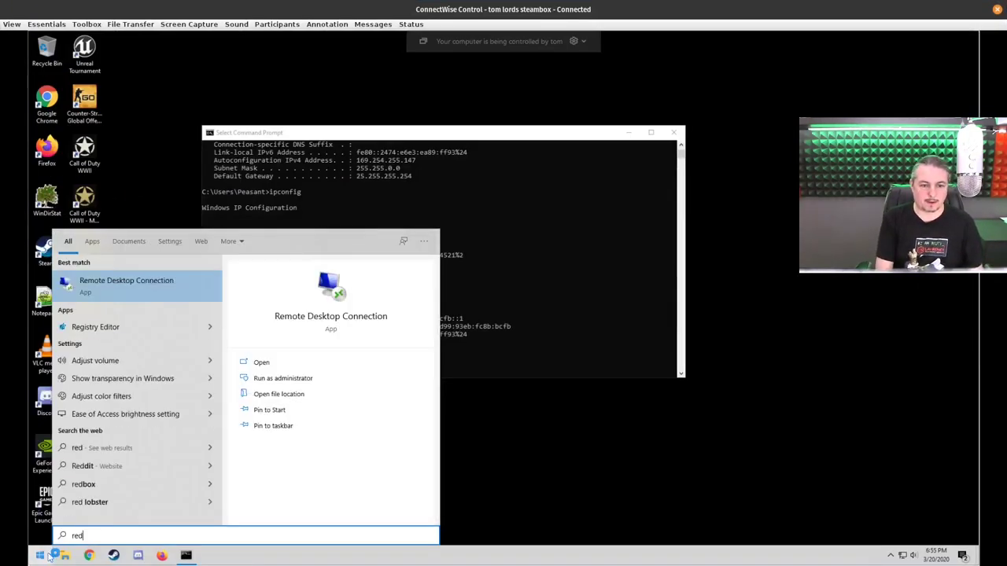
key("Return")
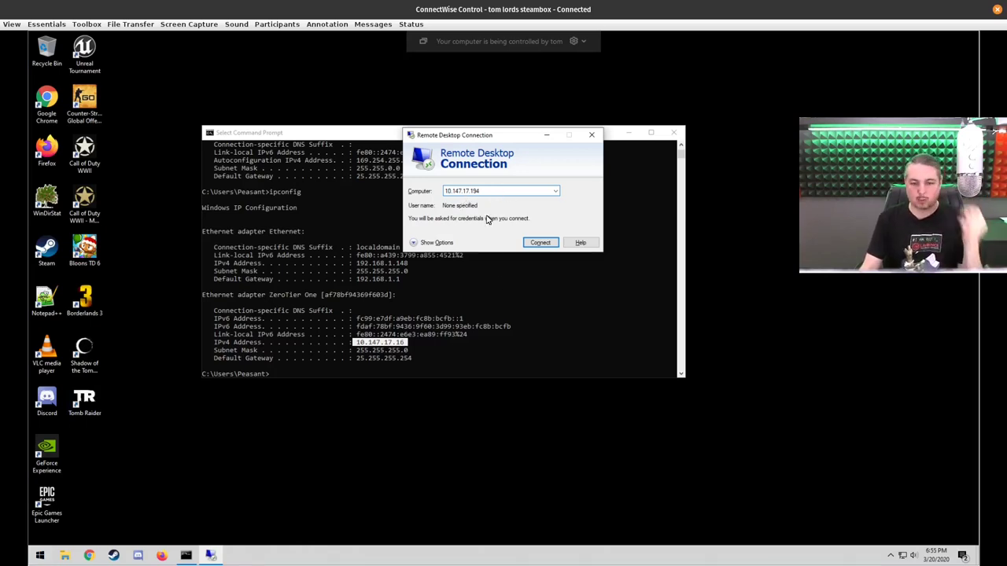
Expand the connection options and enter the work account's user name
left_click(417, 243)
left_click(490, 242)
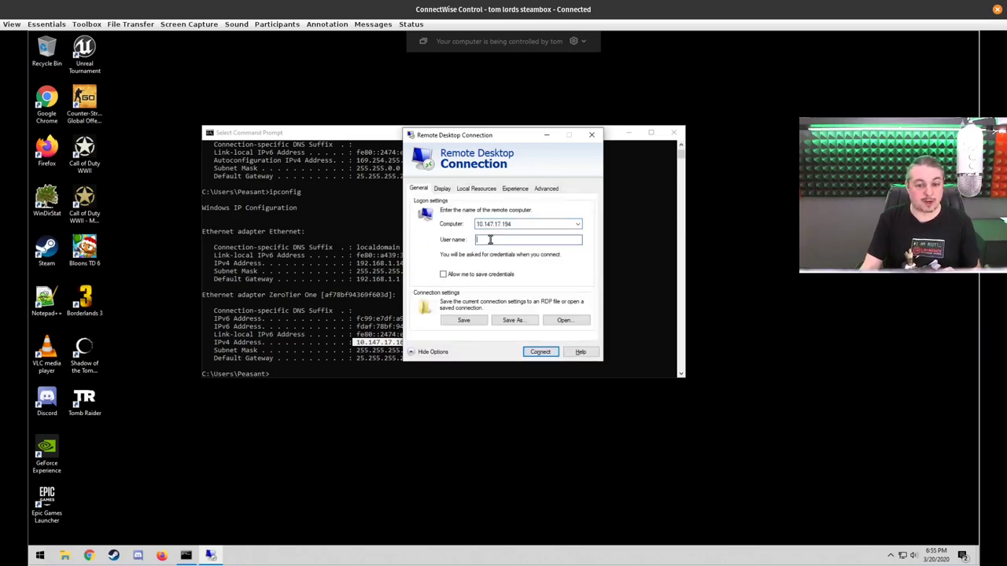
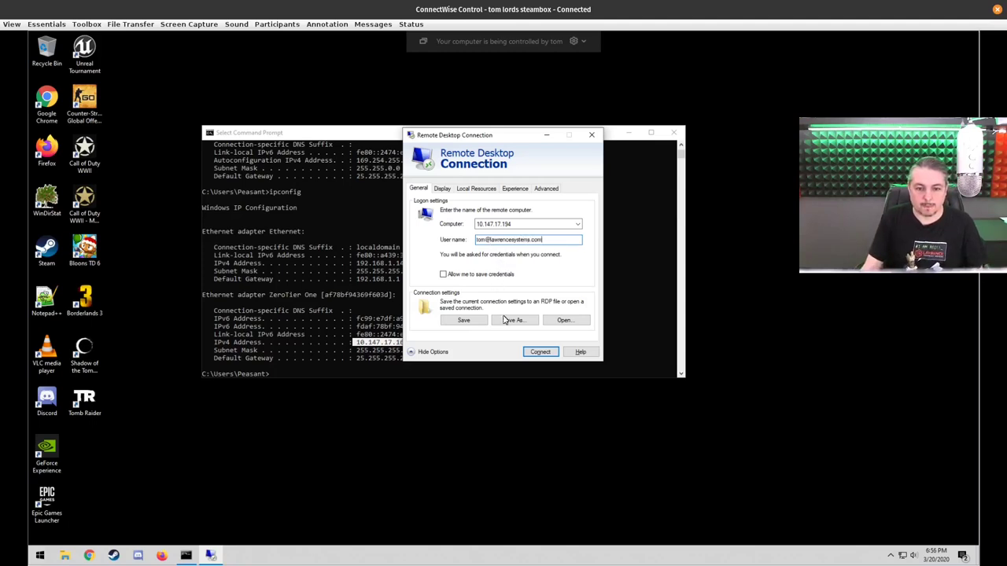
Connect with the account password and accept the unverified certificate warning
left_click(540, 353)
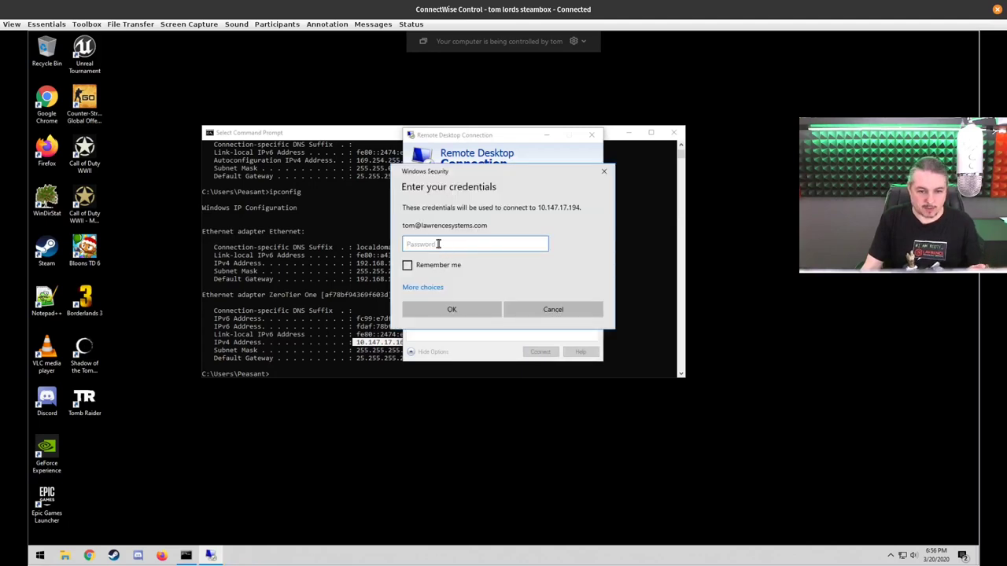
type("************")
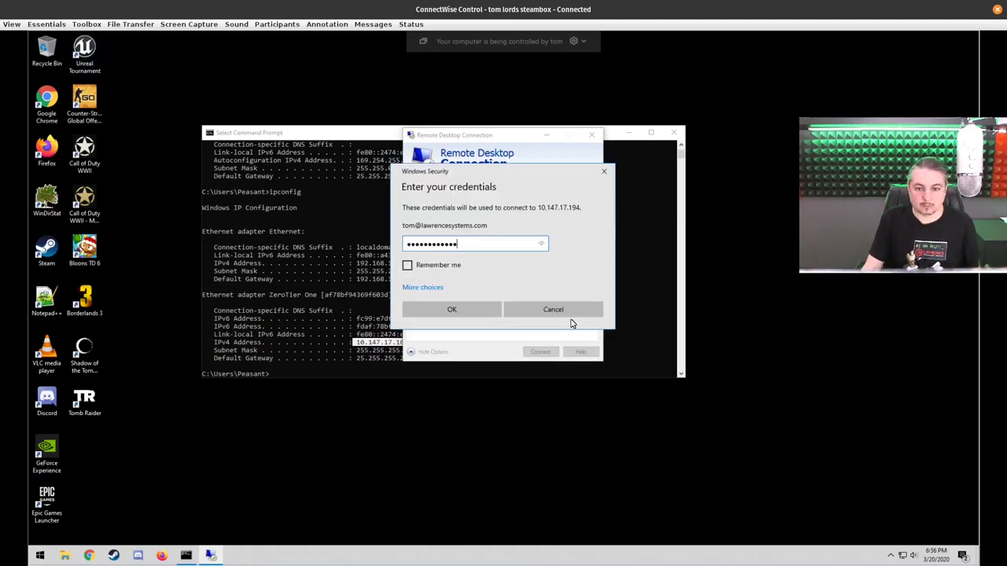
left_click(465, 310)
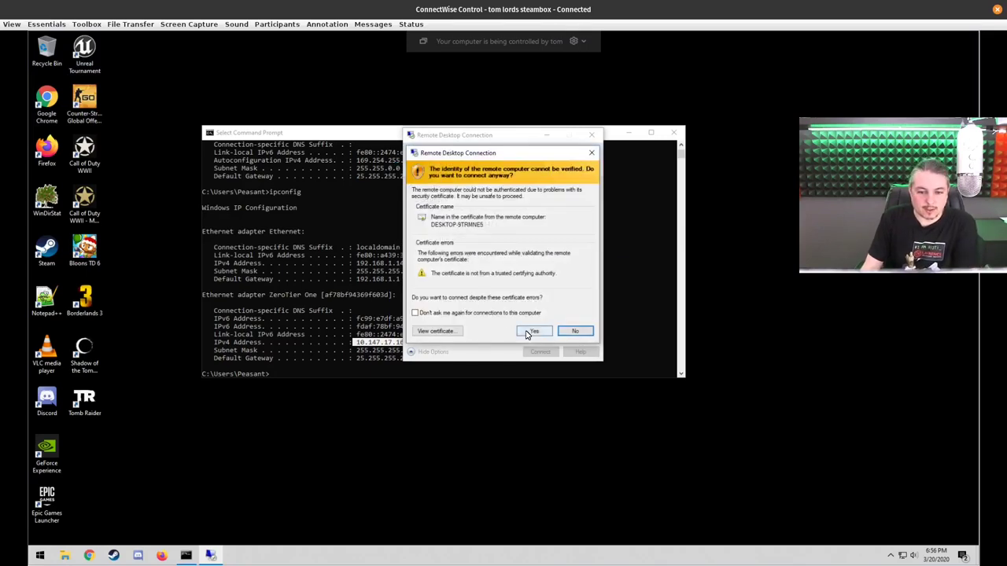
left_click(533, 331)
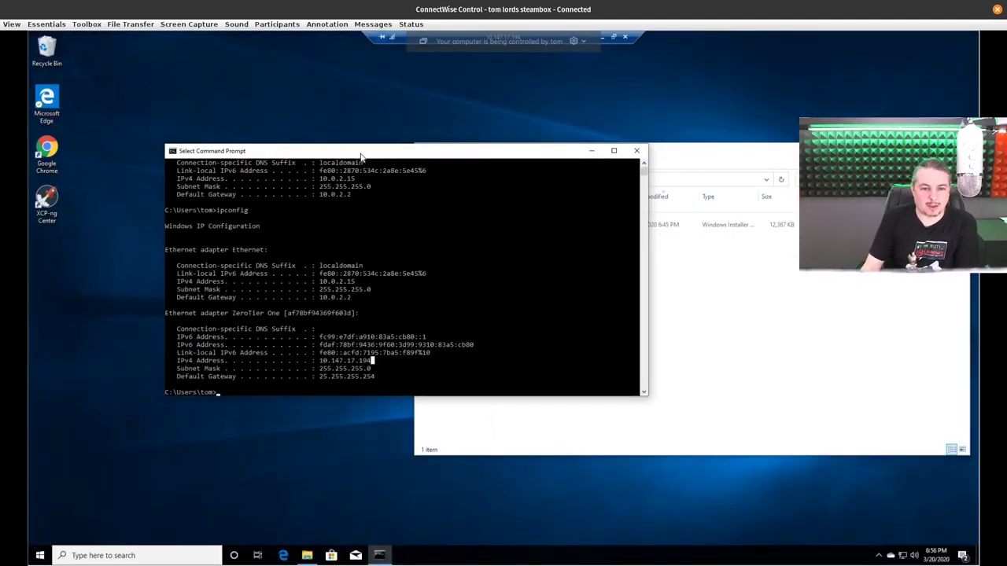
left_click_drag(360, 153, 429, 174)
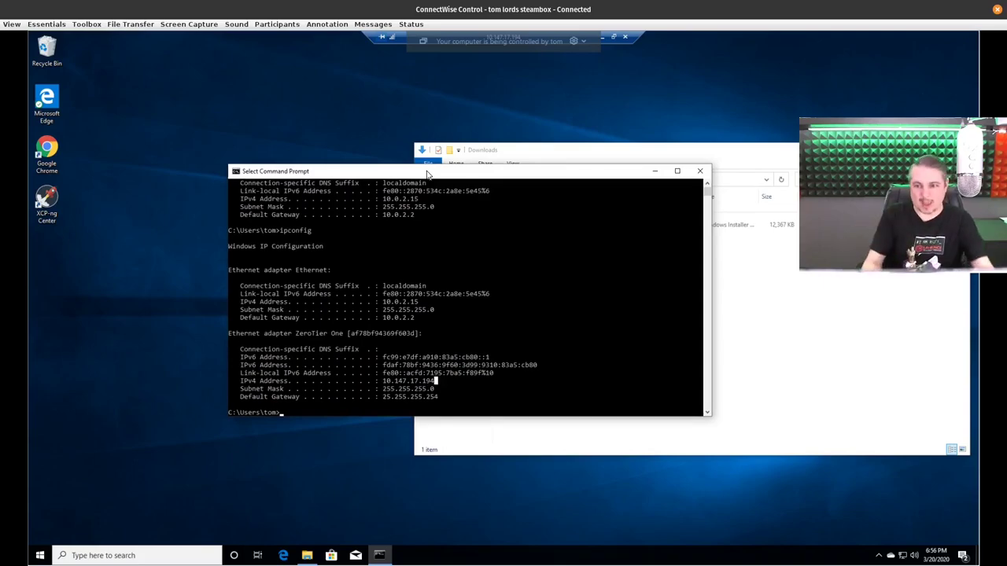
double_click(421, 6)
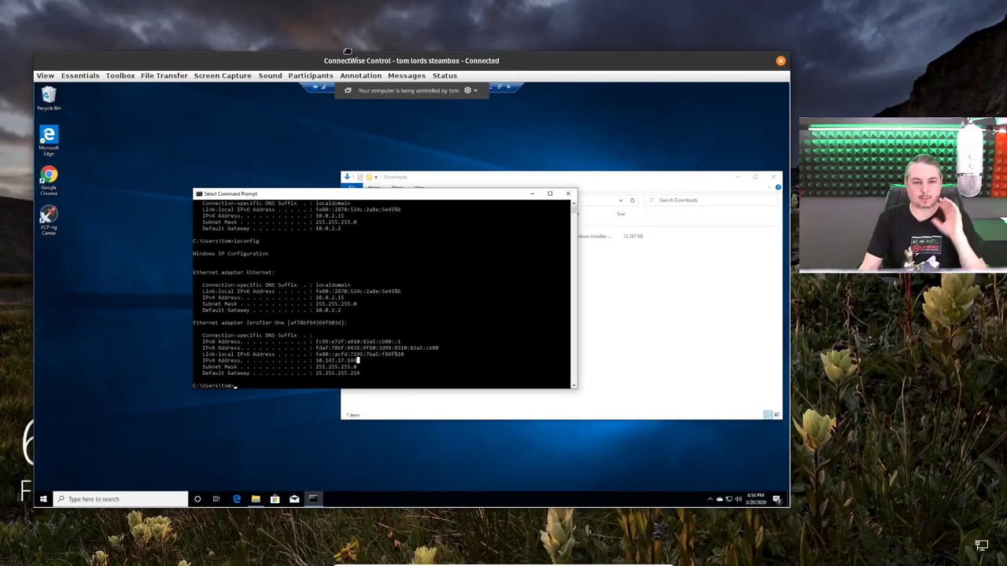
double_click(350, 62)
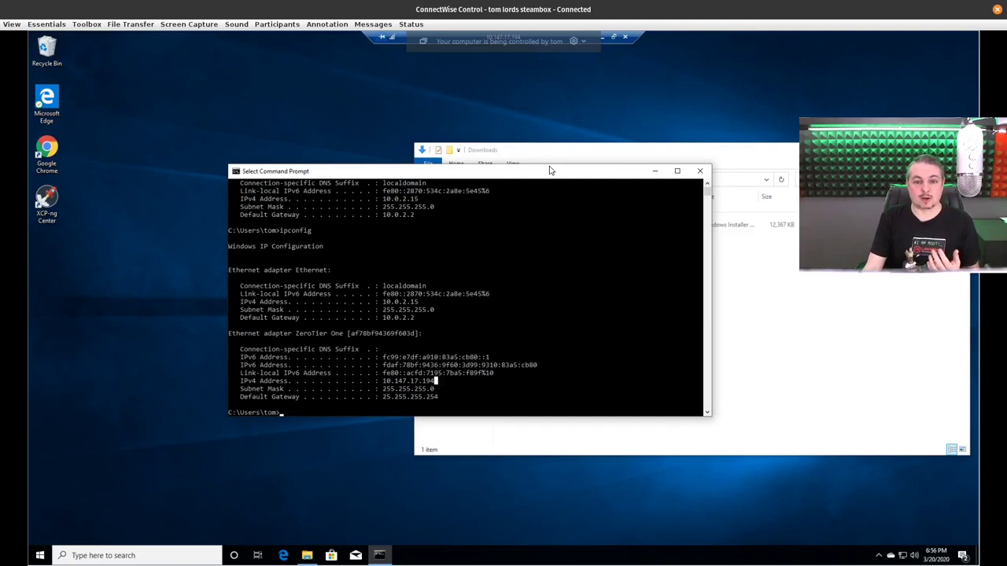
left_click_drag(551, 182, 531, 168)
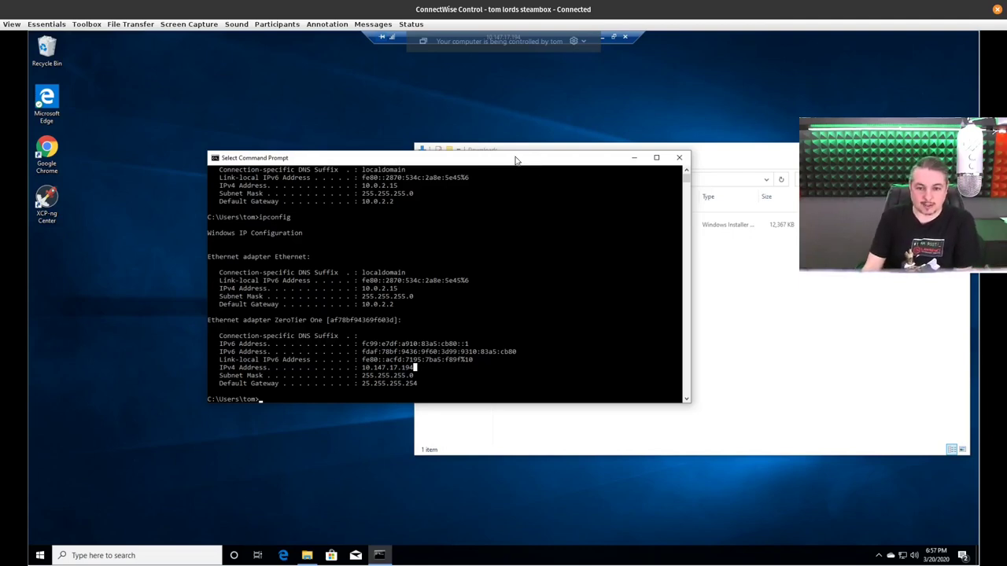
left_click_drag(492, 127, 493, 126)
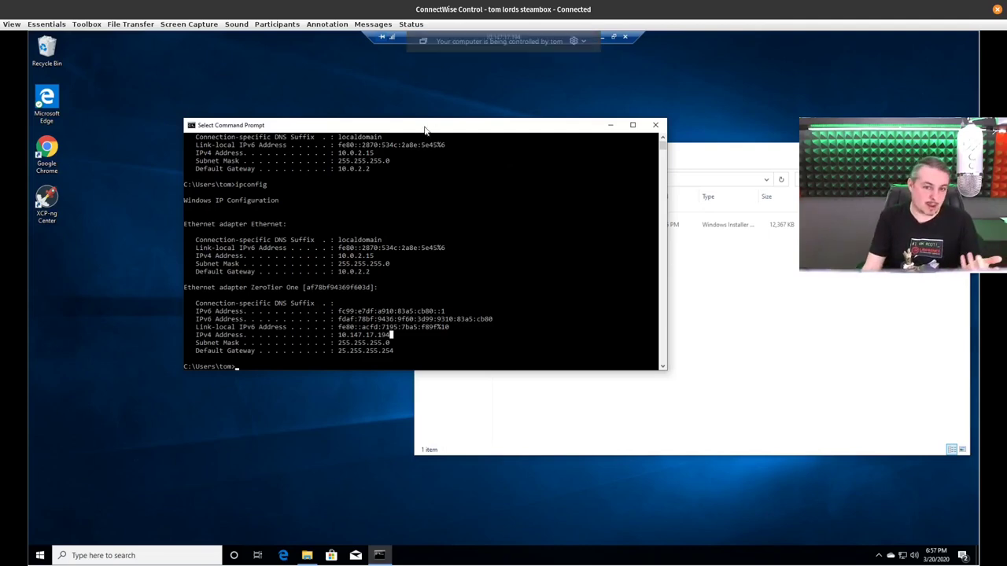
left_click_drag(428, 130, 505, 138)
double_click(55, 168)
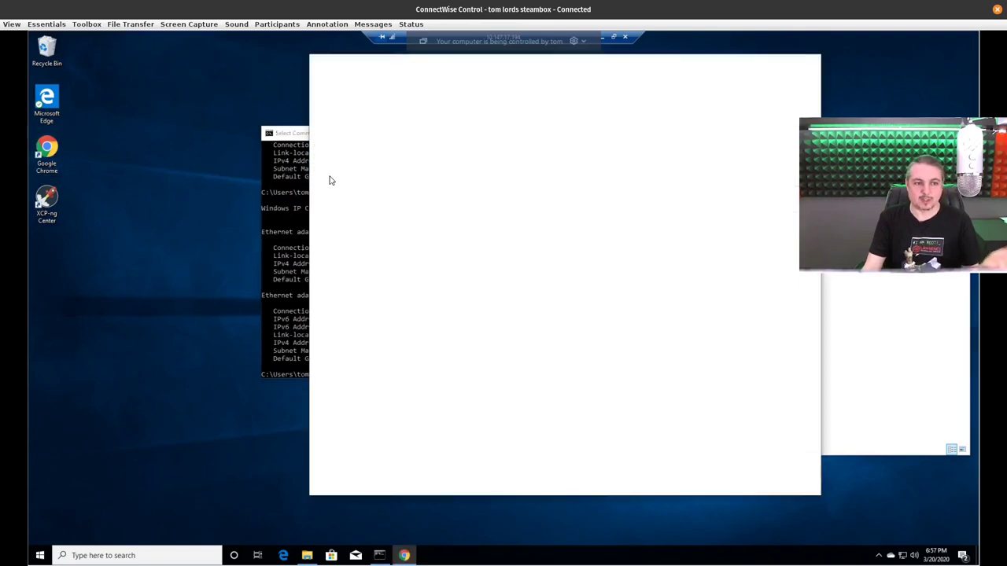
left_click_drag(717, 65, 565, 110)
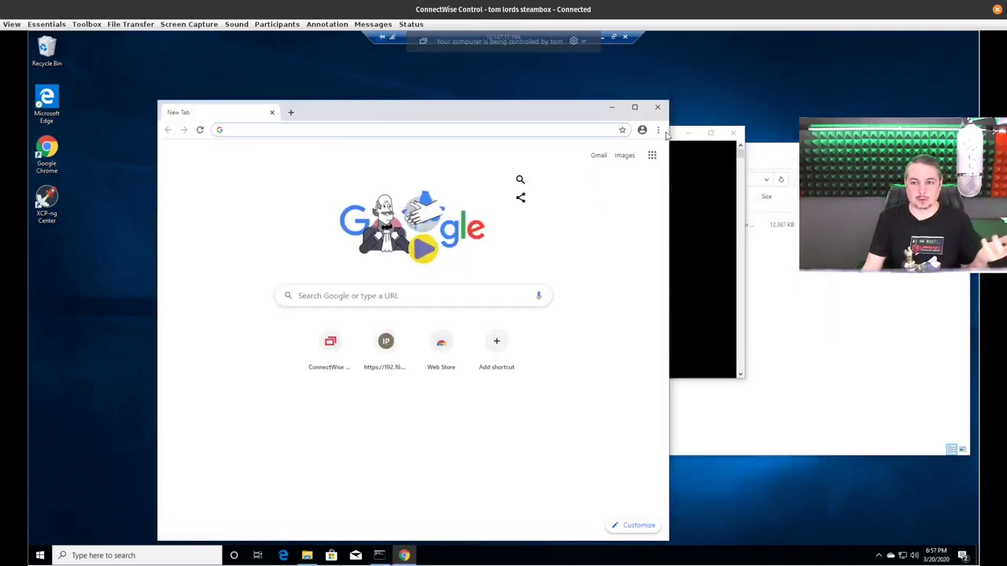
left_click(658, 108)
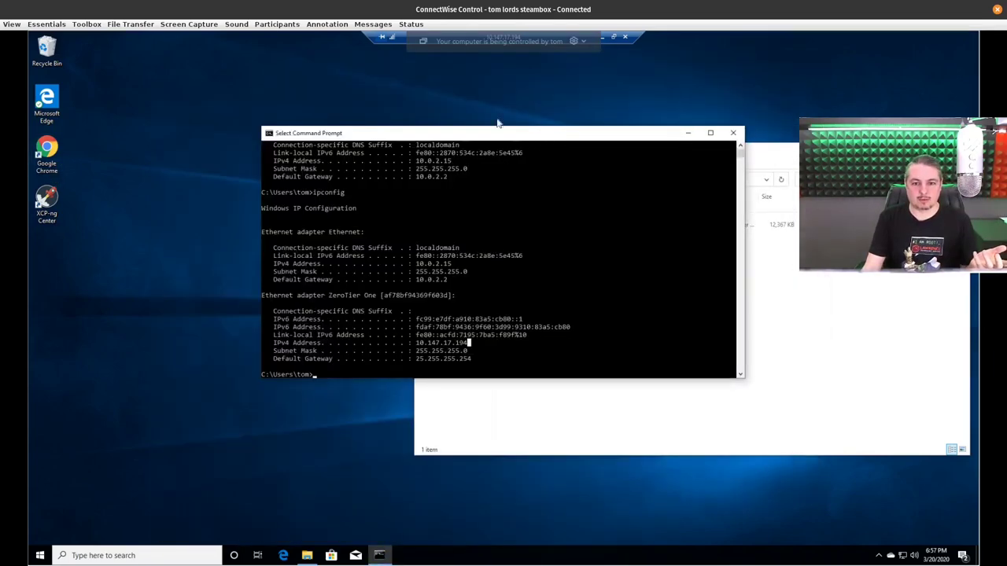
left_click_drag(499, 125, 402, 91)
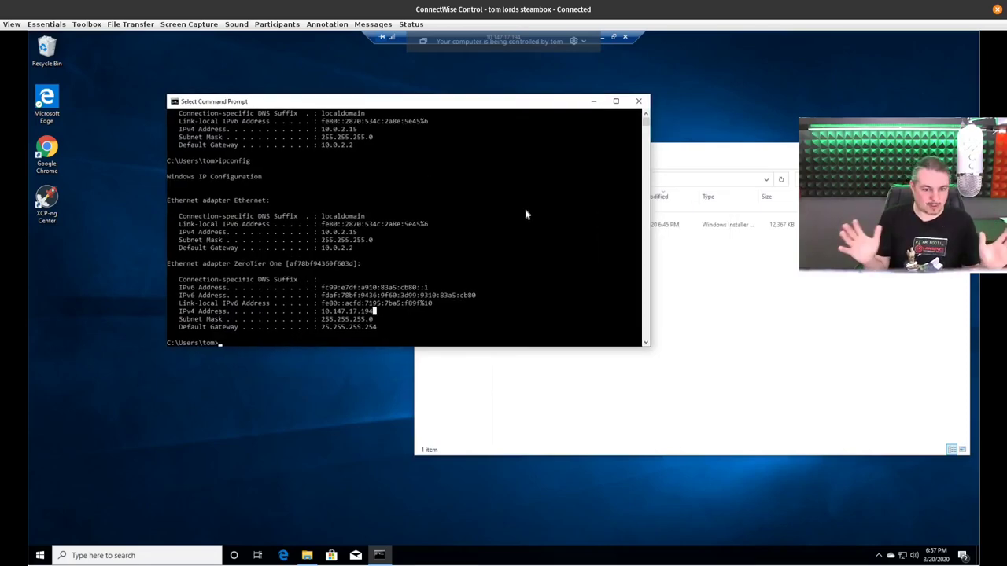